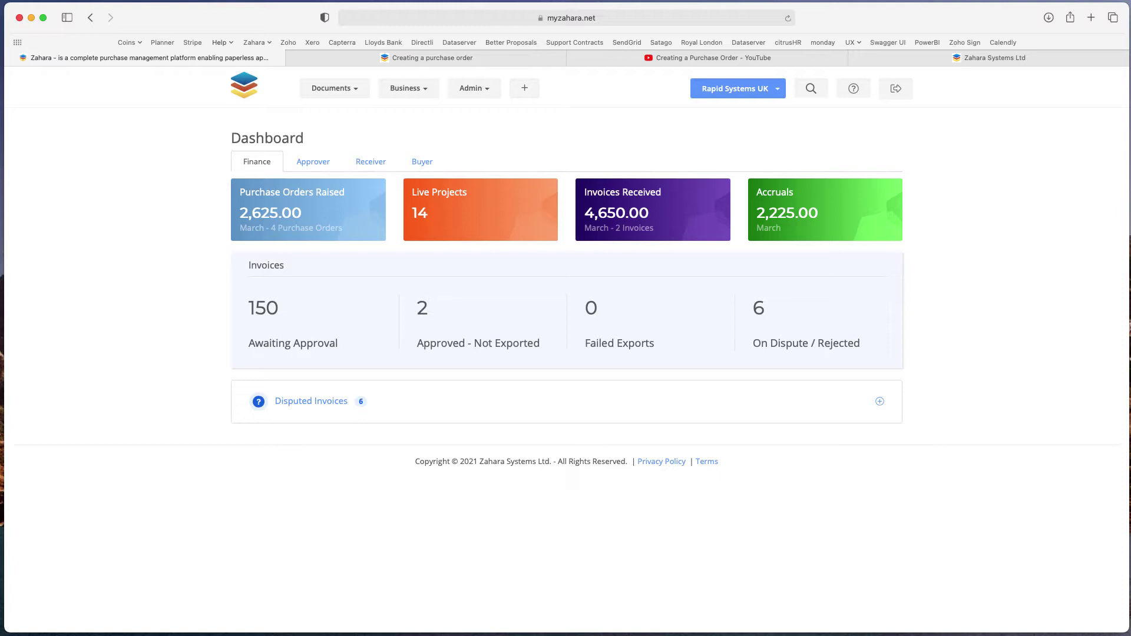
Switch the dashboard to the Approver view and look through the pending order tables.
{"action": "left_click", "coordinate": [313, 164]}
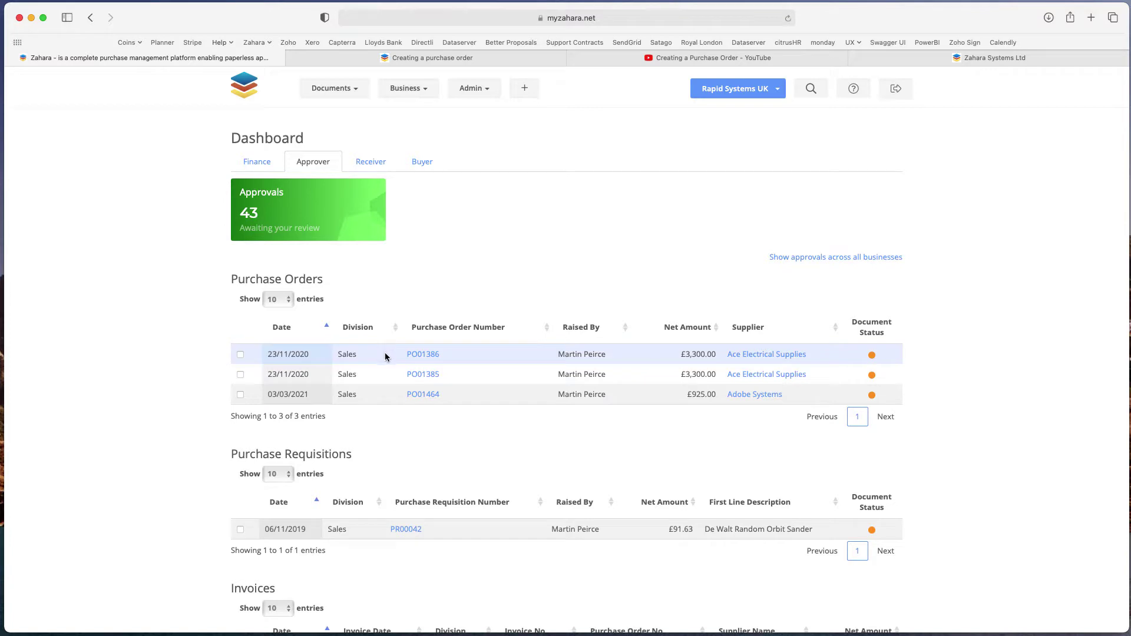
{"action": "scroll", "coordinate": [385, 357], "scroll_direction": "down", "scroll_amount": 5}
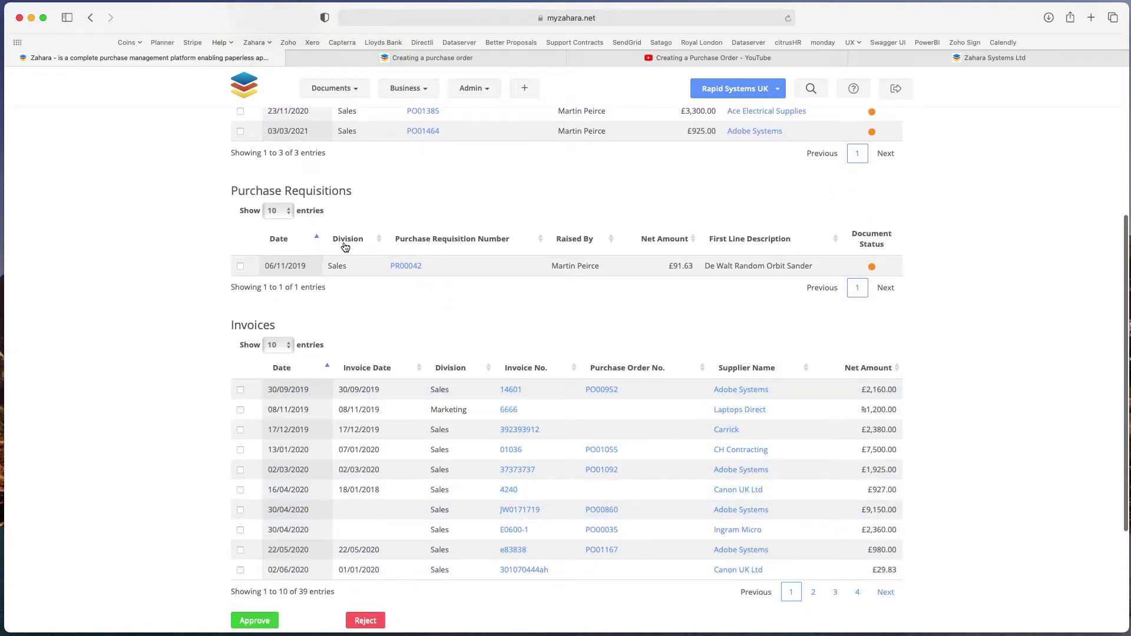
{"action": "scroll", "coordinate": [443, 250], "scroll_direction": "down", "scroll_amount": 1}
{"action": "scroll", "coordinate": [443, 250], "scroll_direction": "down", "scroll_amount": 2}
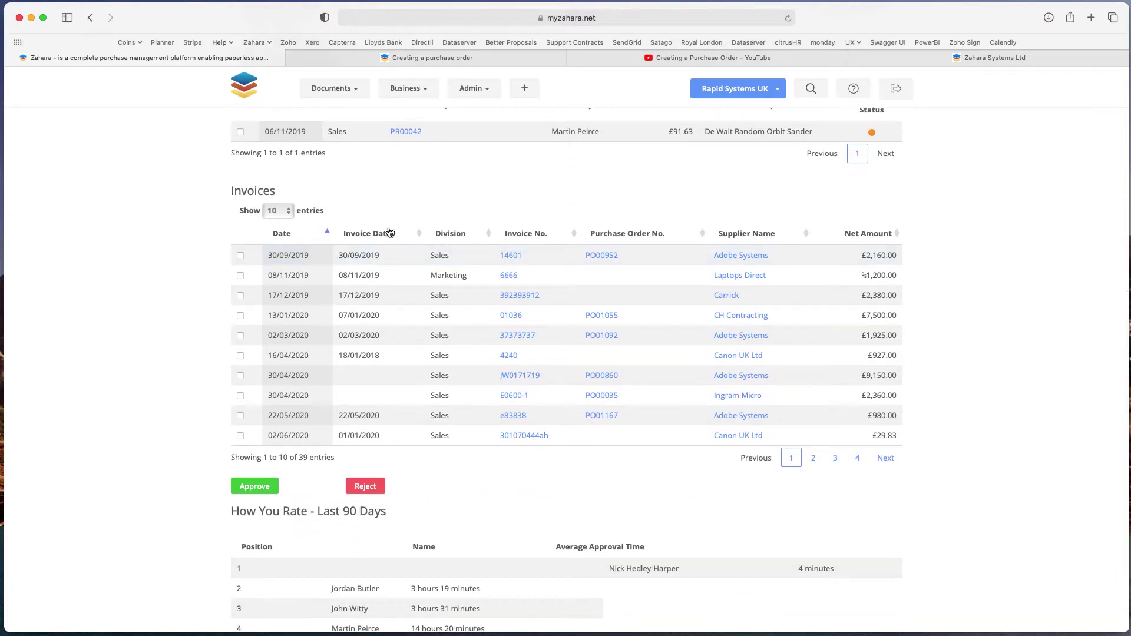
{"action": "scroll", "coordinate": [392, 232], "scroll_direction": "up", "scroll_amount": 6}
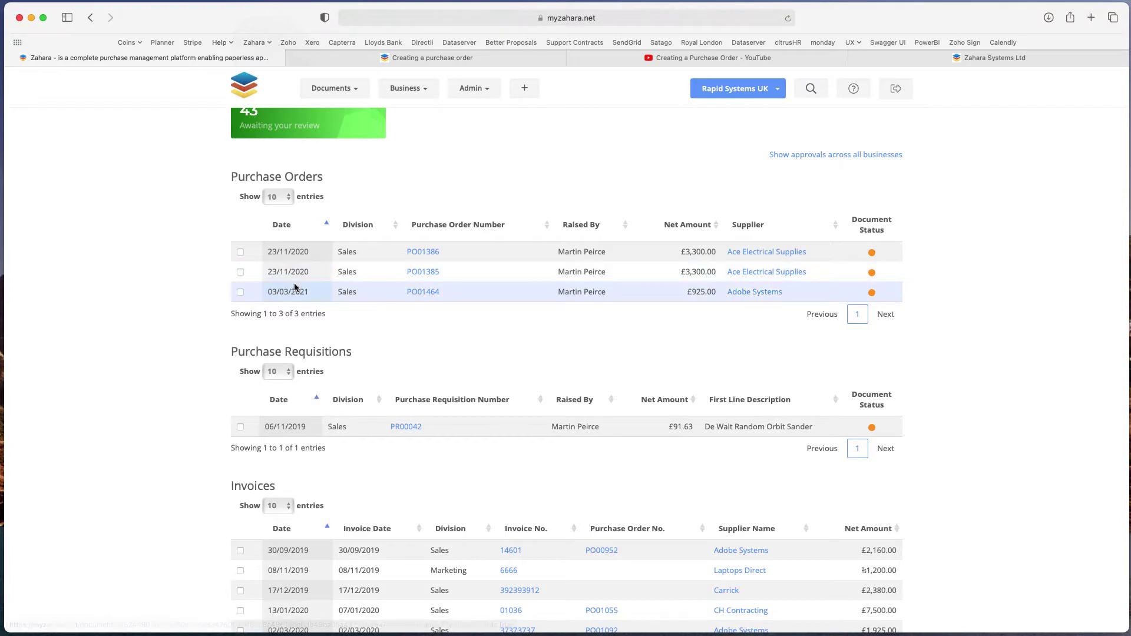
Tick purchase order PO01464 from Adobe Systems for approval.
{"action": "left_click", "coordinate": [241, 292]}
{"action": "scroll", "coordinate": [488, 448], "scroll_direction": "down", "scroll_amount": 3}
{"action": "scroll", "coordinate": [486, 452], "scroll_direction": "down", "scroll_amount": 2}
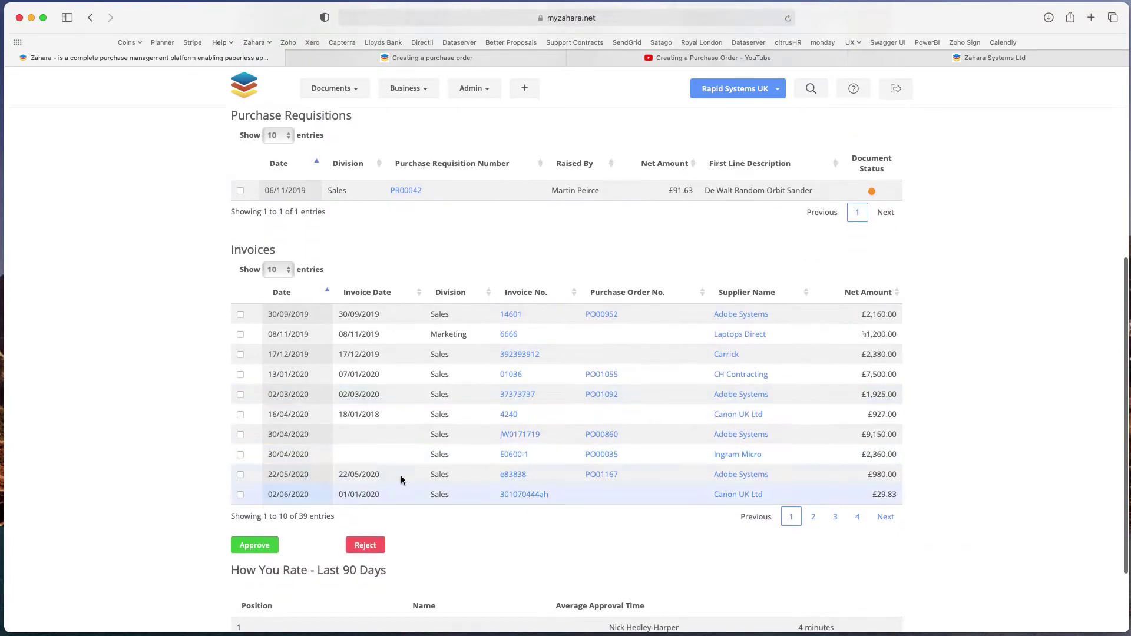
{"action": "scroll", "coordinate": [340, 301], "scroll_direction": "up", "scroll_amount": 3}
{"action": "scroll", "coordinate": [340, 301], "scroll_direction": "up", "scroll_amount": 3}
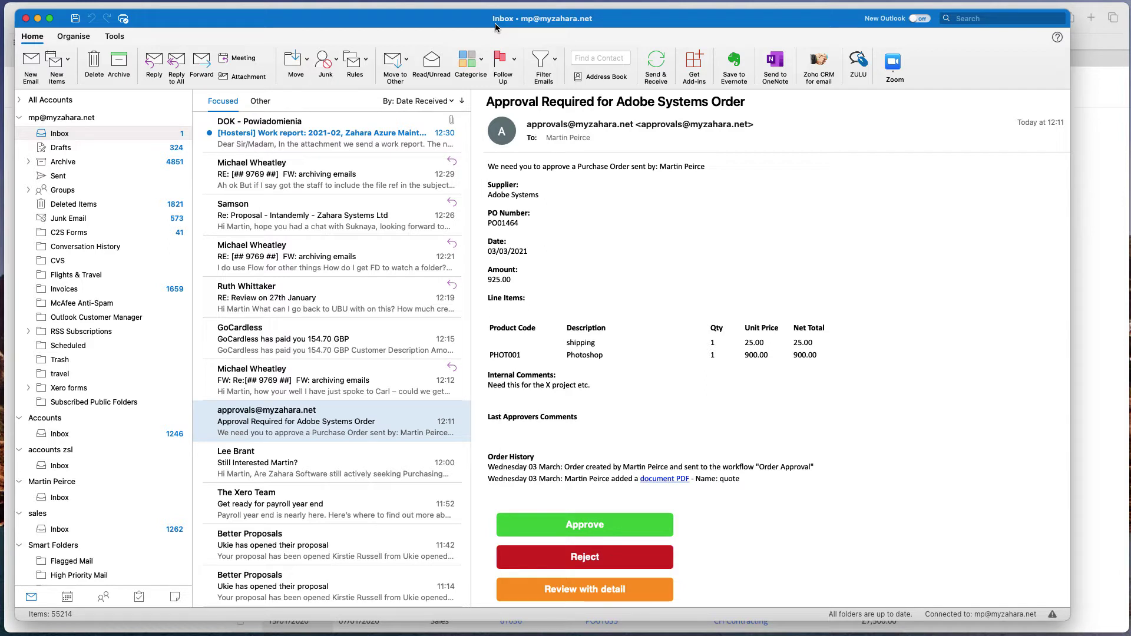
Read the £925.00 Adobe Systems approval email, then minimise Outlook.
{"action": "scroll", "coordinate": [623, 324], "scroll_direction": "down", "scroll_amount": 1}
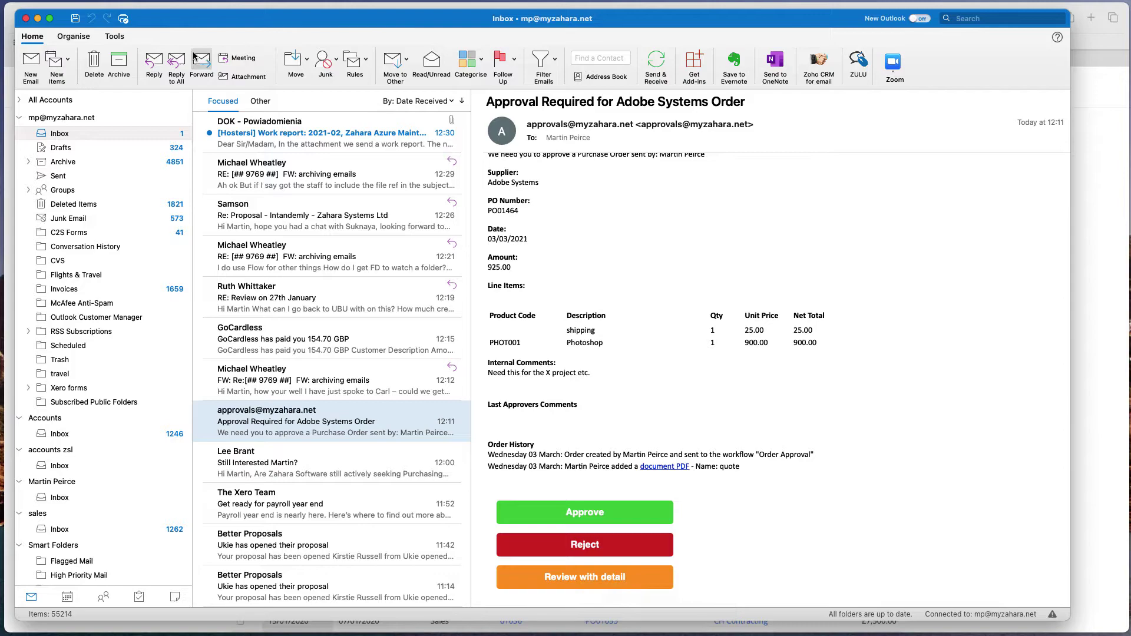
{"action": "left_click", "coordinate": [38, 19]}
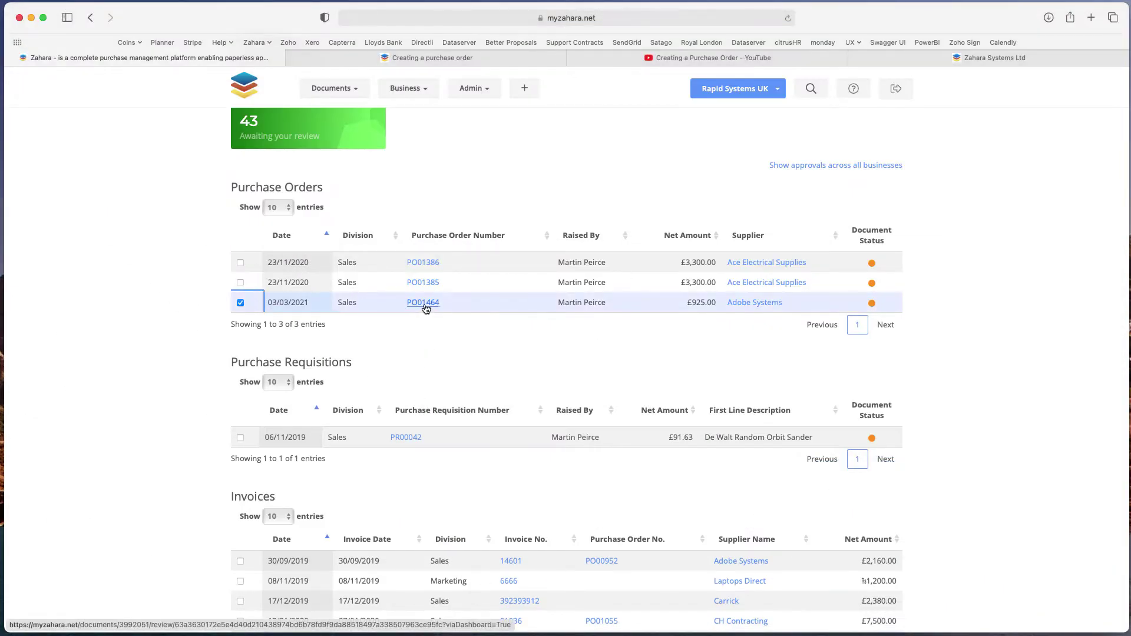
Open PO01464's review page and scroll through its details, history and budget lines.
{"action": "left_click", "coordinate": [425, 303]}
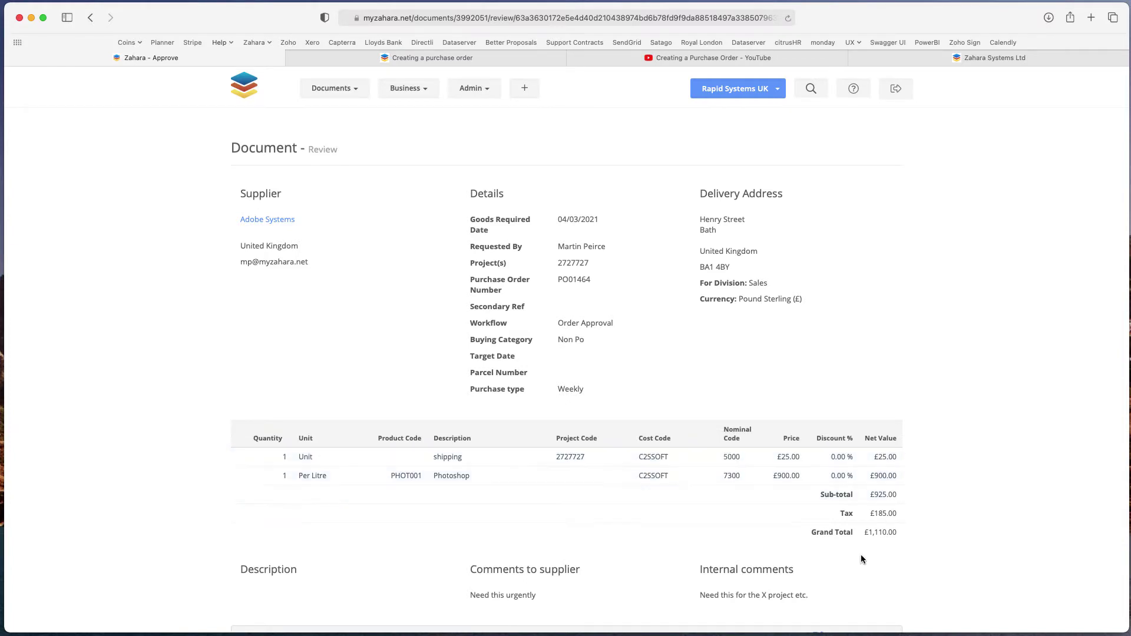
{"action": "scroll", "coordinate": [861, 554], "scroll_direction": "down", "scroll_amount": 5}
{"action": "scroll", "coordinate": [863, 557], "scroll_direction": "down", "scroll_amount": 2}
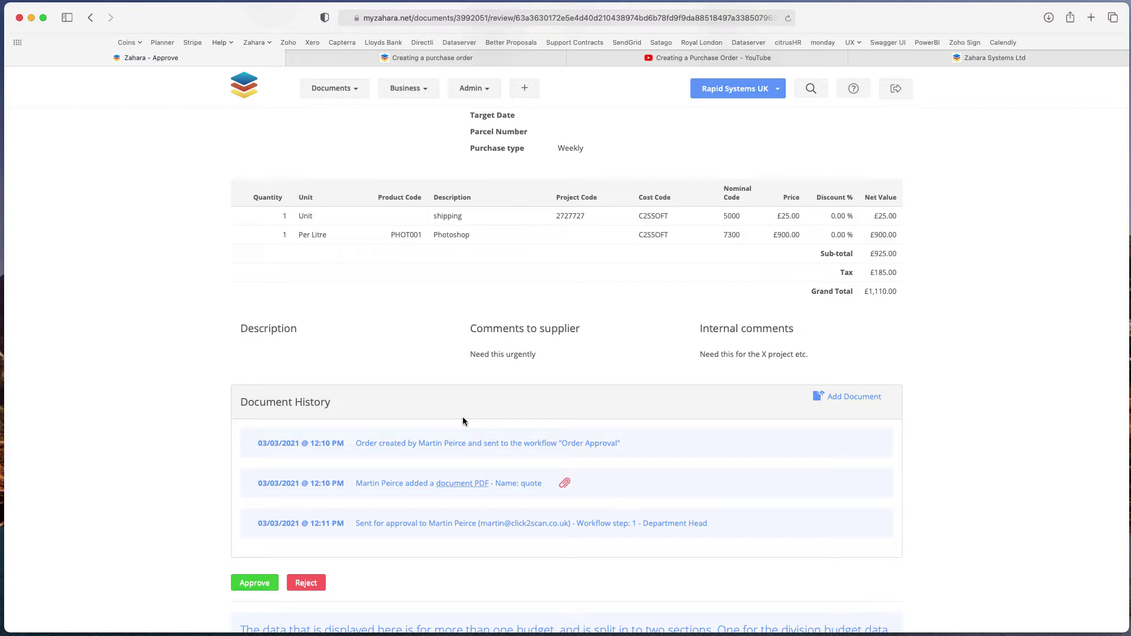
{"action": "scroll", "coordinate": [457, 490], "scroll_direction": "up", "scroll_amount": 1}
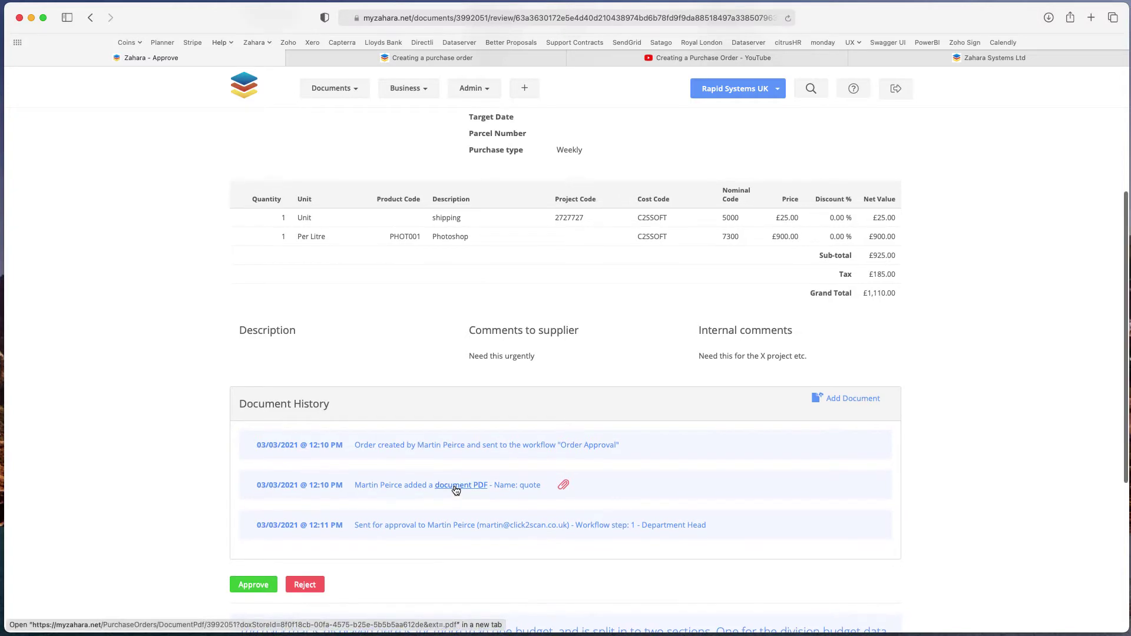
{"action": "scroll", "coordinate": [457, 491], "scroll_direction": "up", "scroll_amount": 1}
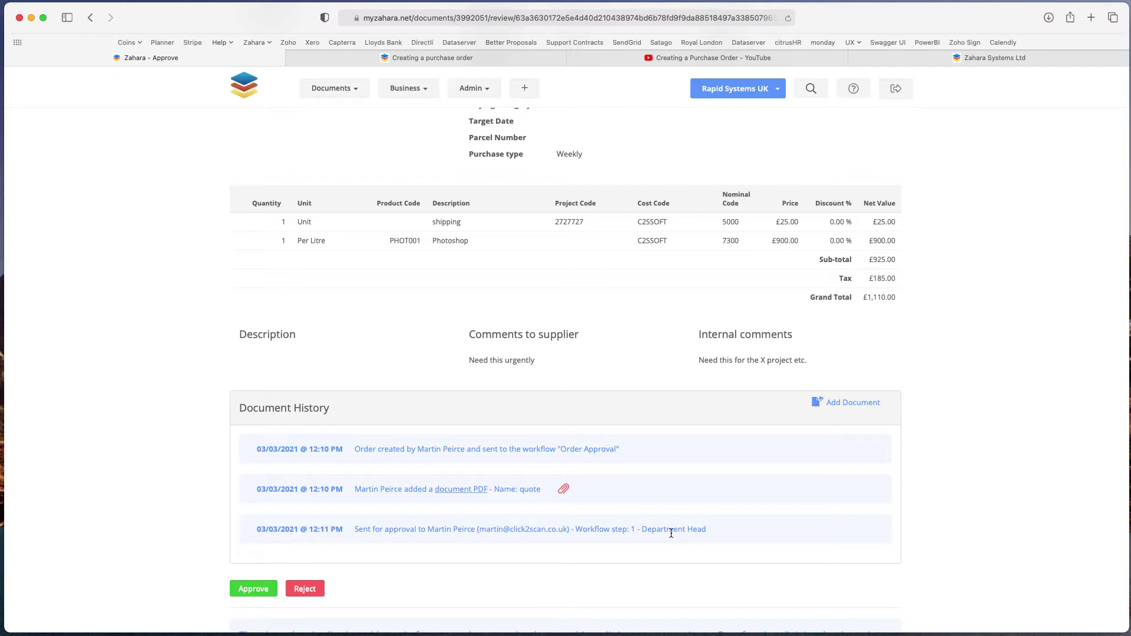
{"action": "scroll", "coordinate": [654, 529], "scroll_direction": "down", "scroll_amount": 2}
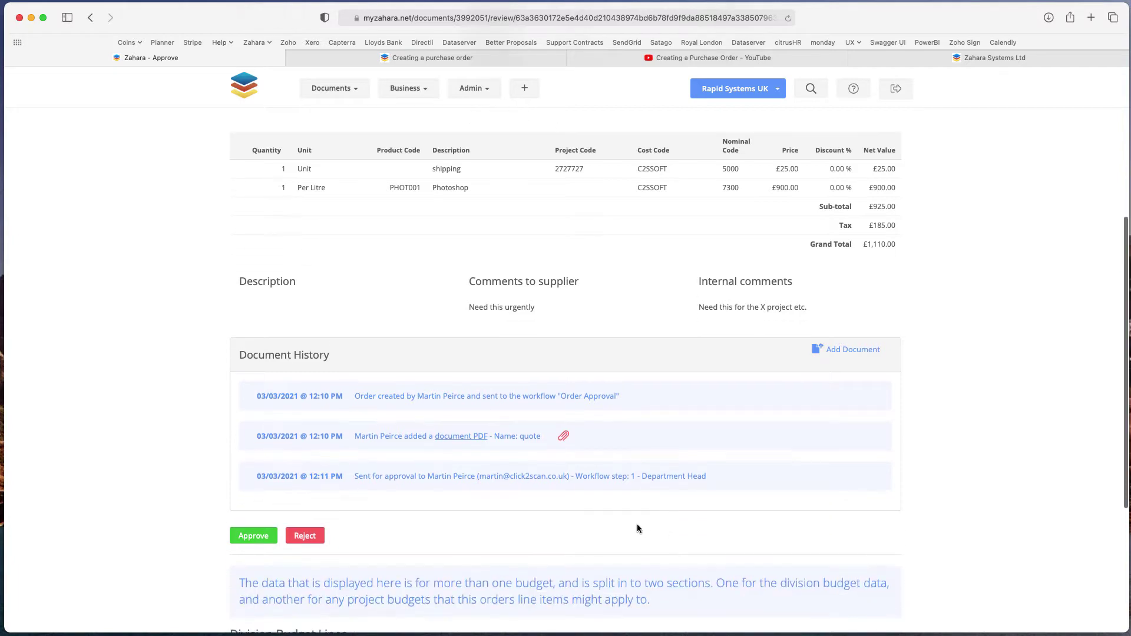
{"action": "scroll", "coordinate": [306, 479], "scroll_direction": "right", "scroll_amount": 1}
{"action": "scroll", "coordinate": [319, 482], "scroll_direction": "down", "scroll_amount": 5}
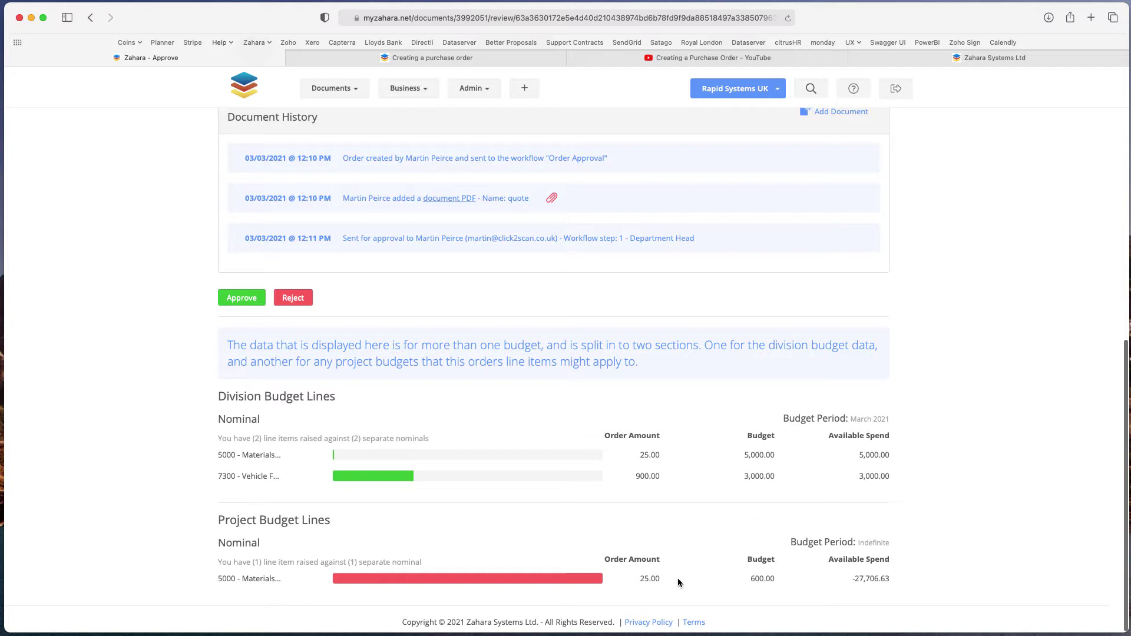
{"action": "scroll", "coordinate": [669, 420], "scroll_direction": "up", "scroll_amount": 4}
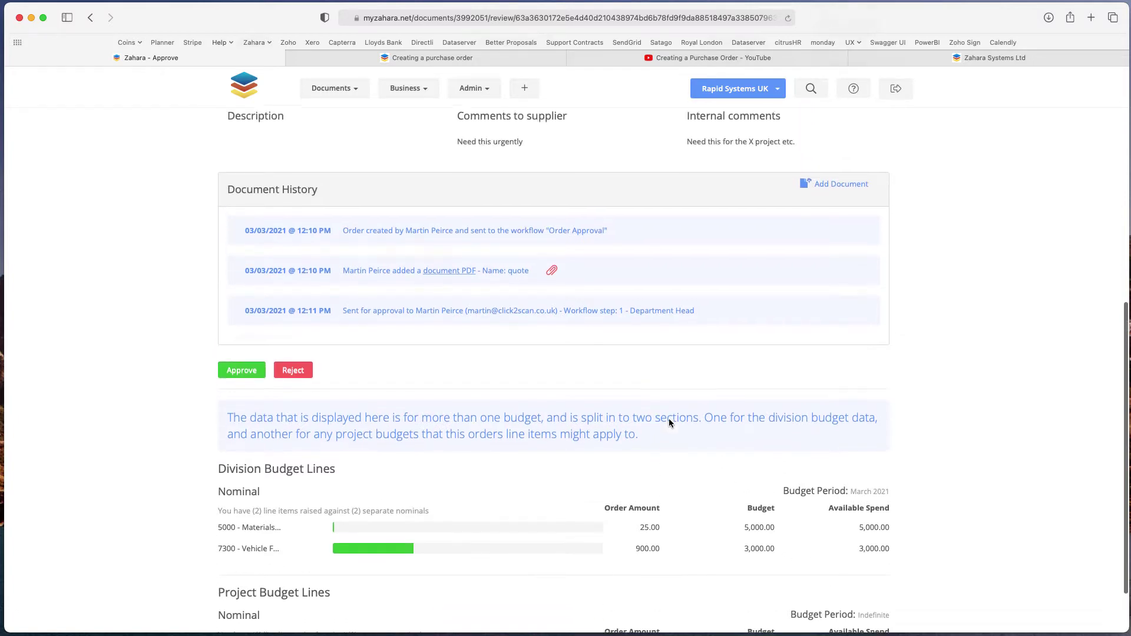
{"action": "scroll", "coordinate": [667, 422], "scroll_direction": "down", "scroll_amount": 1}
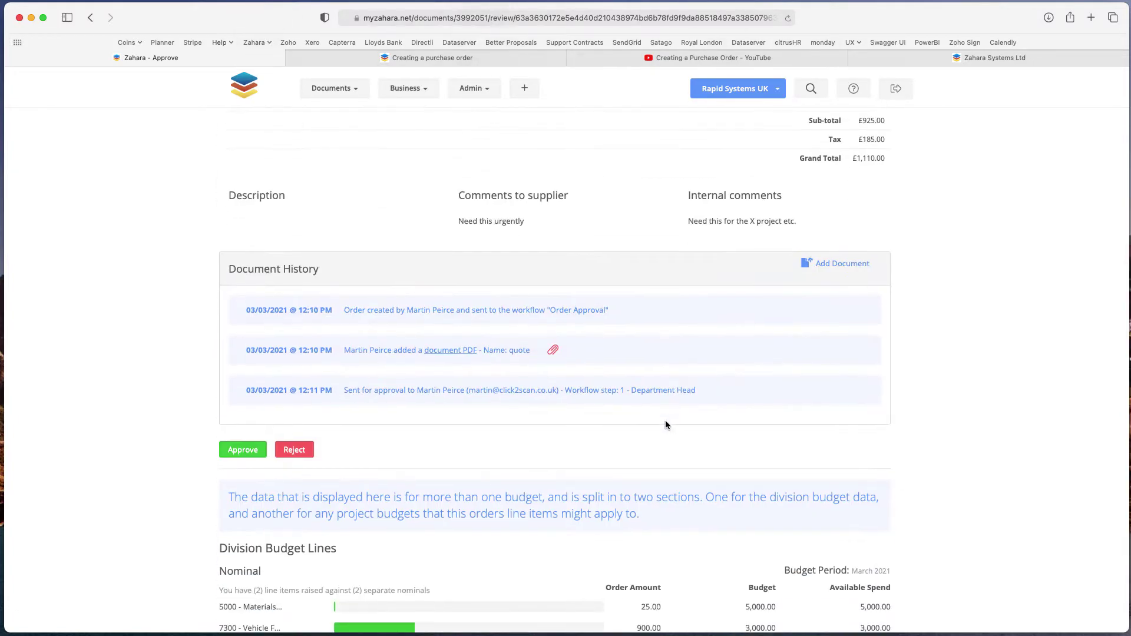
Approve PO01464 with the comment 'all ok'.
{"action": "left_click", "coordinate": [242, 450]}
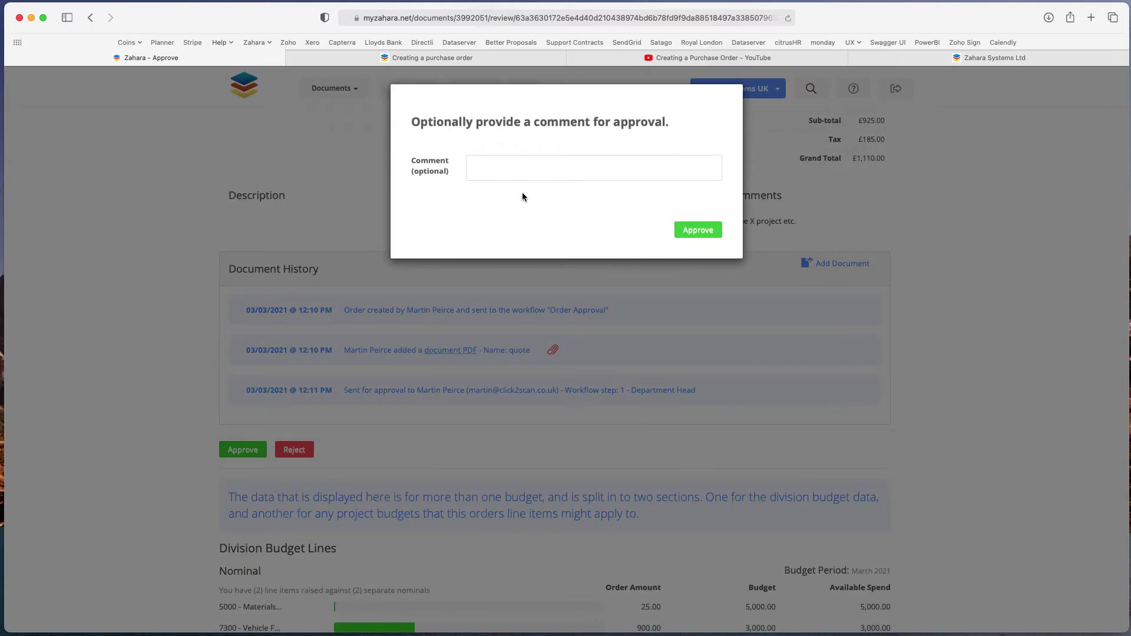
{"action": "left_click", "coordinate": [501, 176]}
{"action": "type", "text": "all ok"}
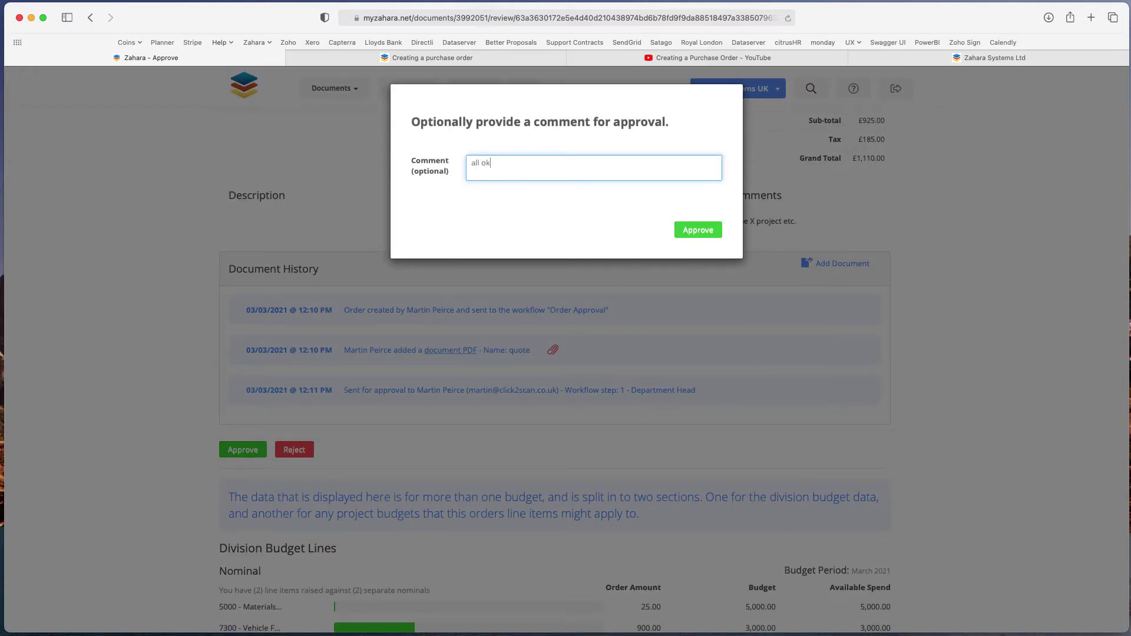
{"action": "left_click", "coordinate": [690, 229]}
Try rejecting with reason Already ordered/invoiced and comment 'dhdhdh', then close the prompt.
{"action": "left_click", "coordinate": [295, 450]}
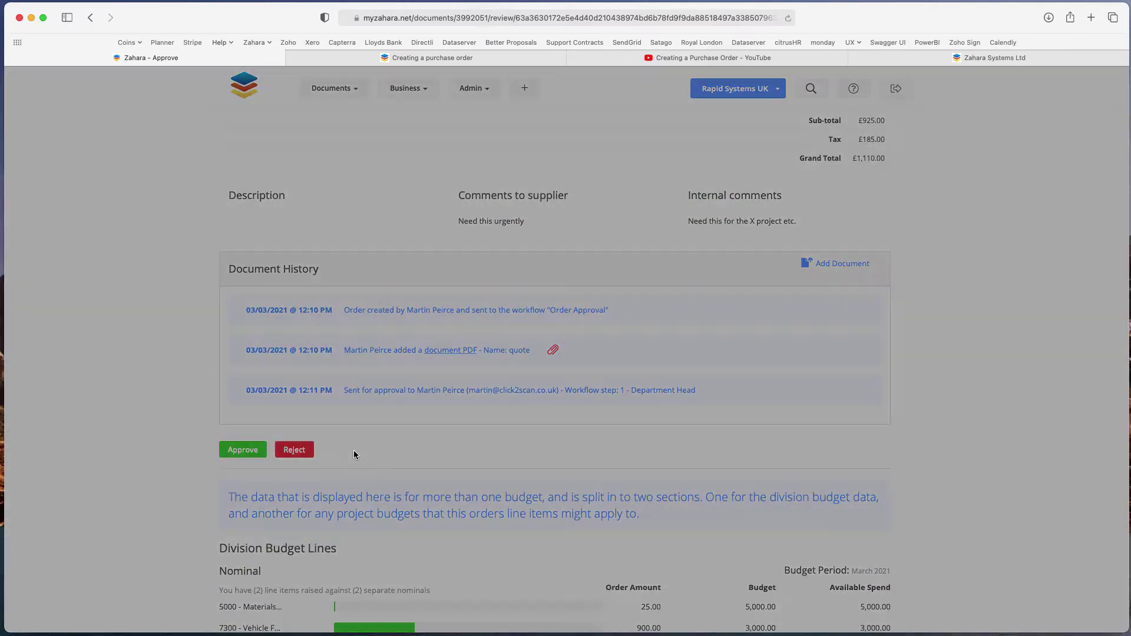
{"action": "left_click", "coordinate": [549, 165]}
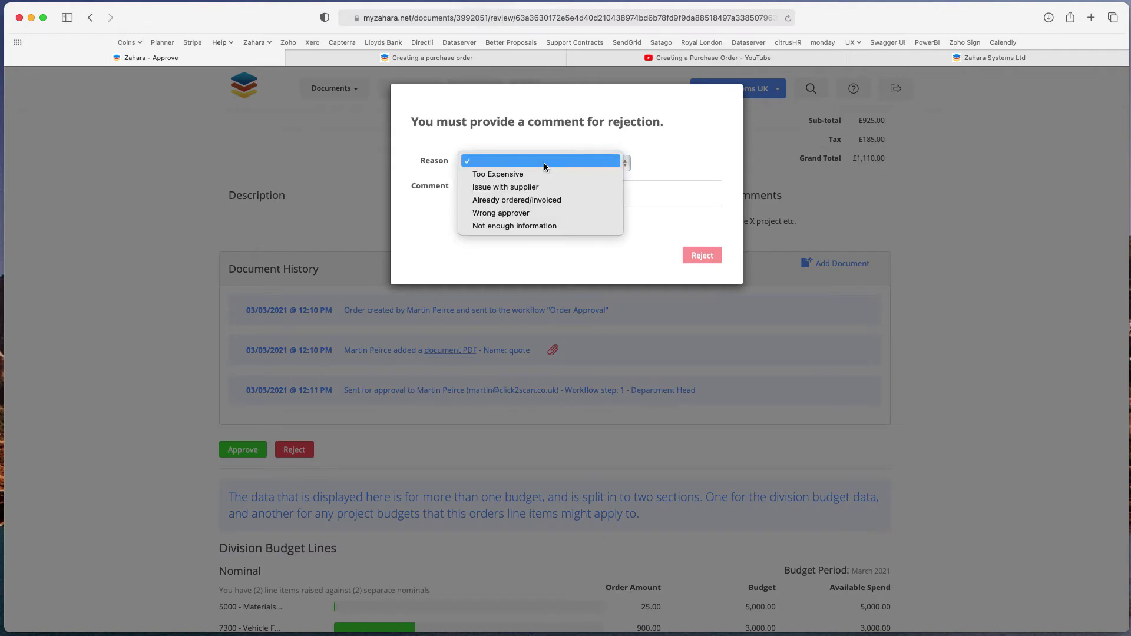
{"action": "left_click", "coordinate": [505, 187]}
{"action": "left_click", "coordinate": [494, 189]}
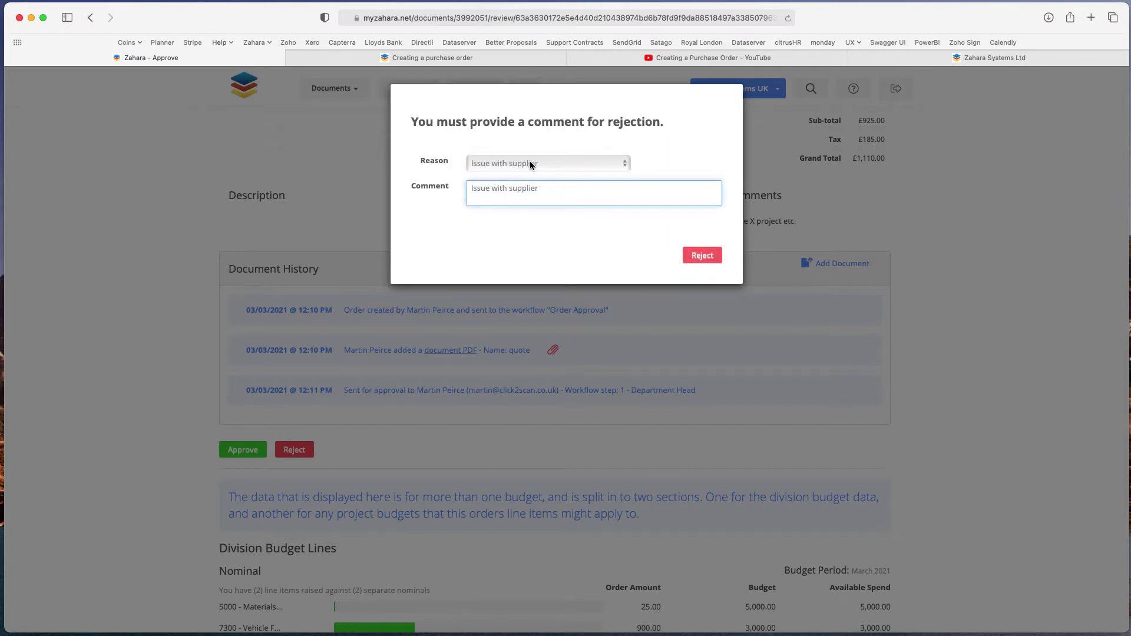
{"action": "left_click", "coordinate": [530, 164]}
{"action": "key", "text": "Return"}
{"action": "left_click", "coordinate": [612, 189]}
{"action": "type", "text": "dhdhdh"}
{"action": "left_click", "coordinate": [479, 461]}
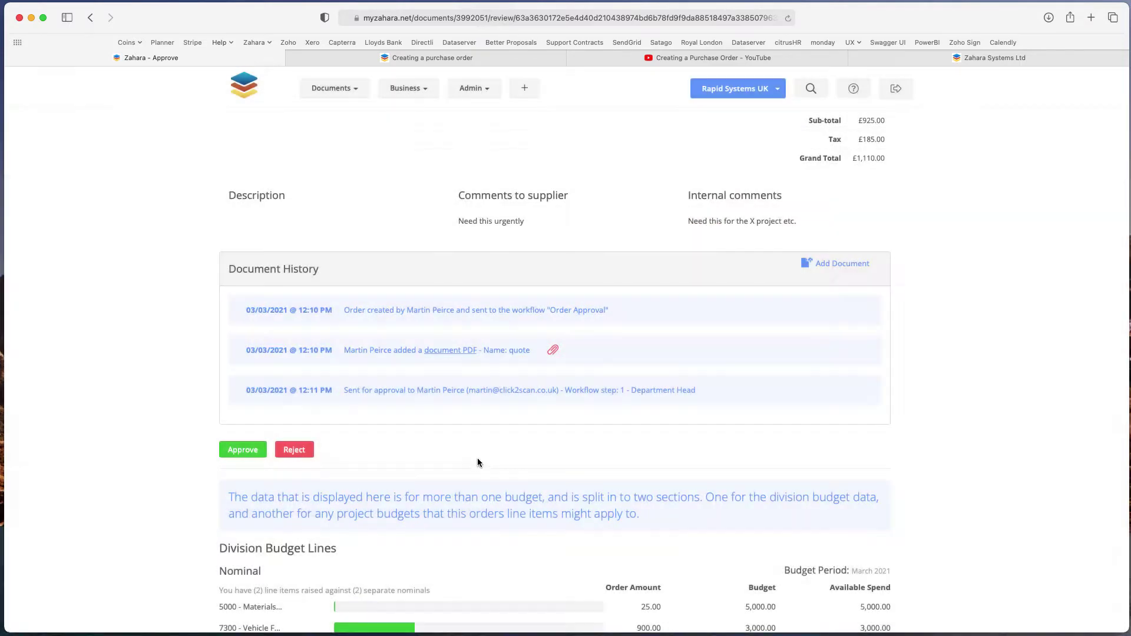
{"action": "scroll", "coordinate": [474, 453], "scroll_direction": "up", "scroll_amount": 3}
{"action": "scroll", "coordinate": [473, 450], "scroll_direction": "up", "scroll_amount": 5}
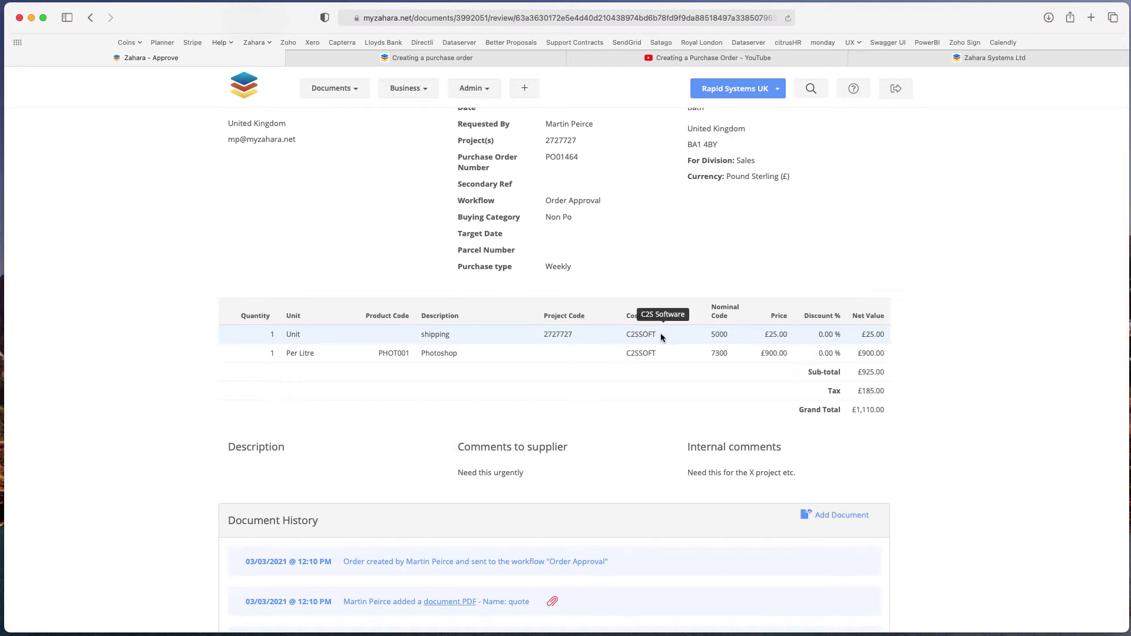
{"action": "scroll", "coordinate": [625, 332], "scroll_direction": "left", "scroll_amount": 1}
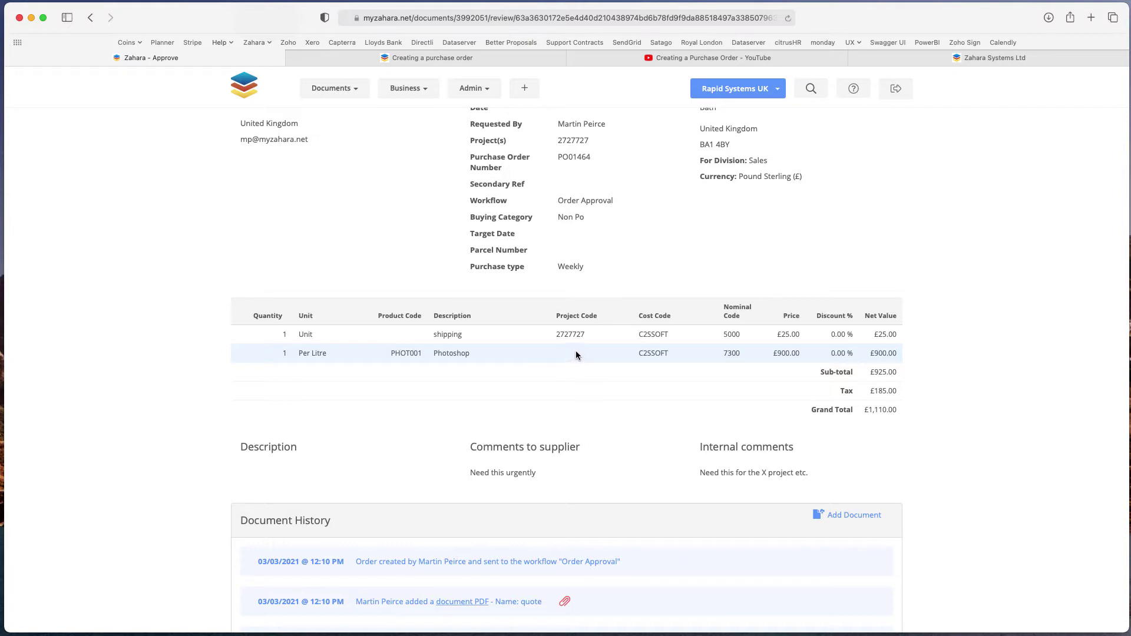
{"action": "scroll", "coordinate": [537, 376], "scroll_direction": "down", "scroll_amount": 5}
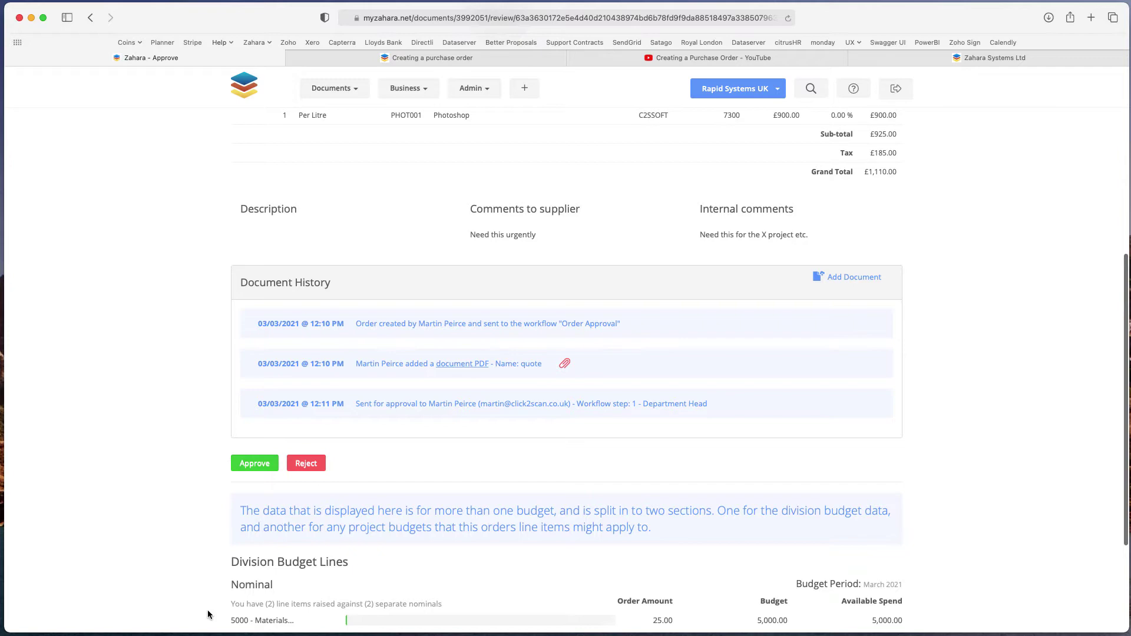
{"action": "key", "text": "super+Tab"}
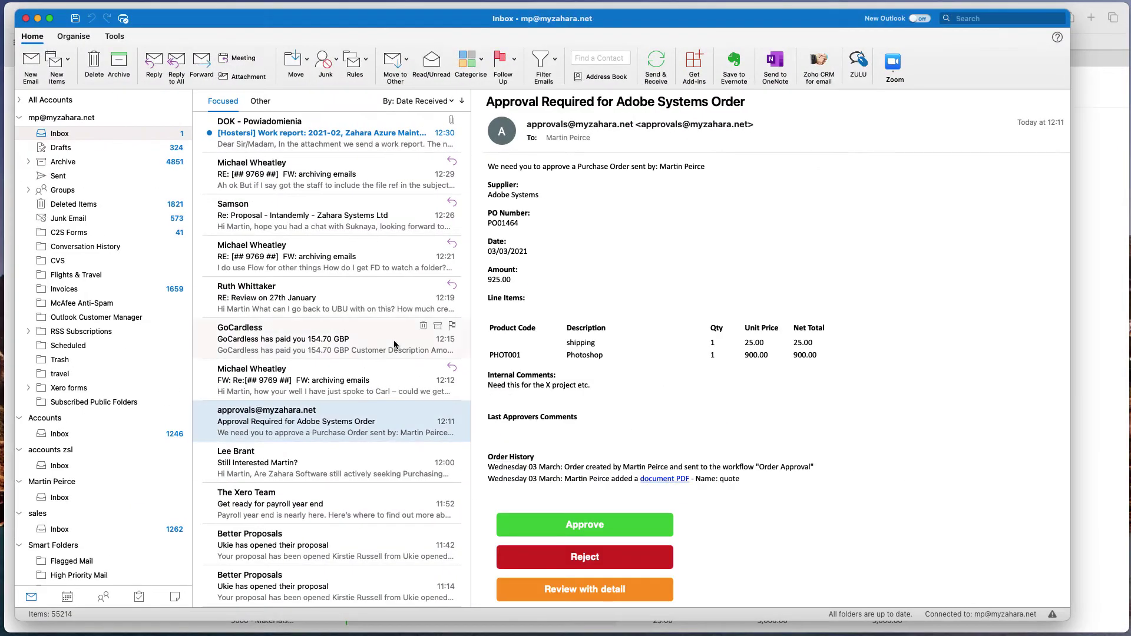
{"action": "scroll", "coordinate": [583, 584], "scroll_direction": "down", "scroll_amount": 1}
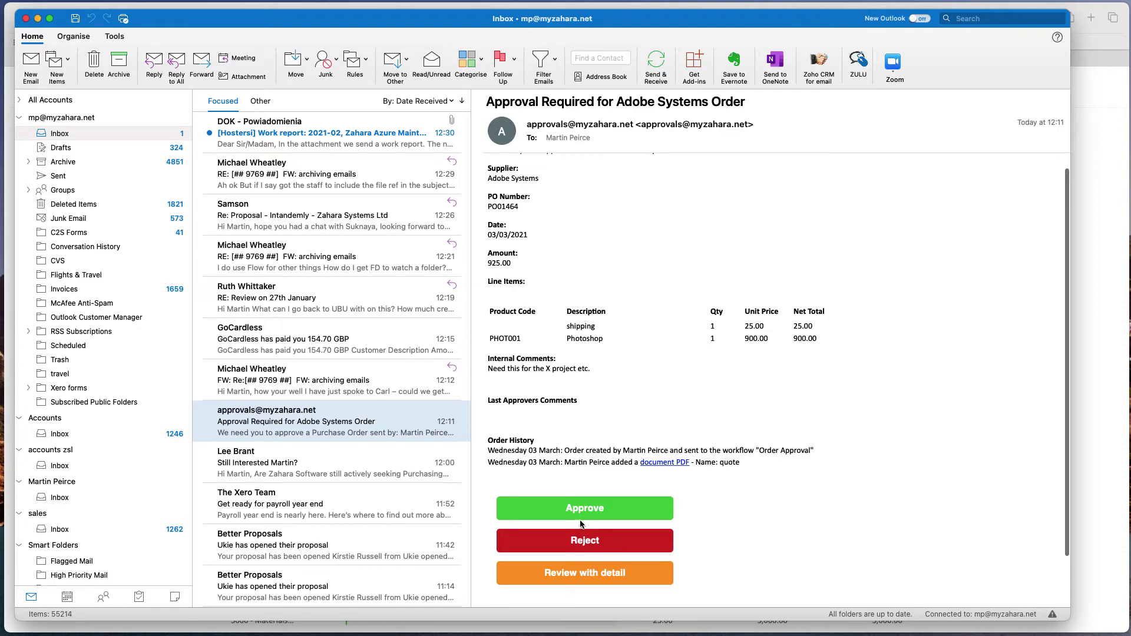
{"action": "left_click", "coordinate": [37, 19]}
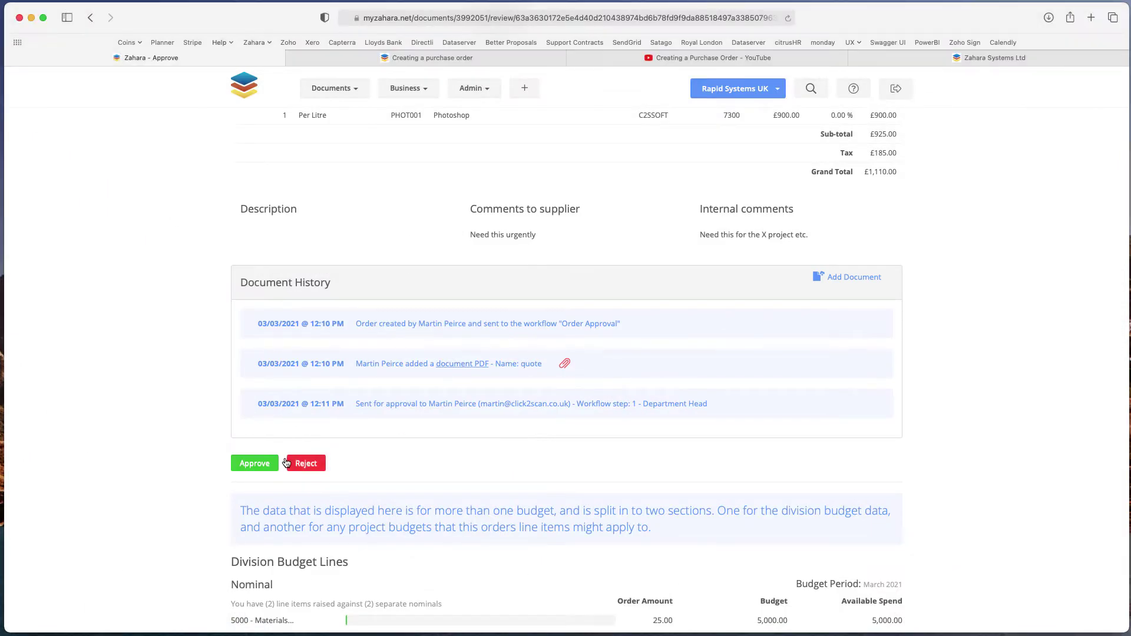
Approve the purchase order in Zahara, then restore the approval email in Outlook.
{"action": "left_click", "coordinate": [277, 463]}
{"action": "left_click", "coordinate": [714, 229]}
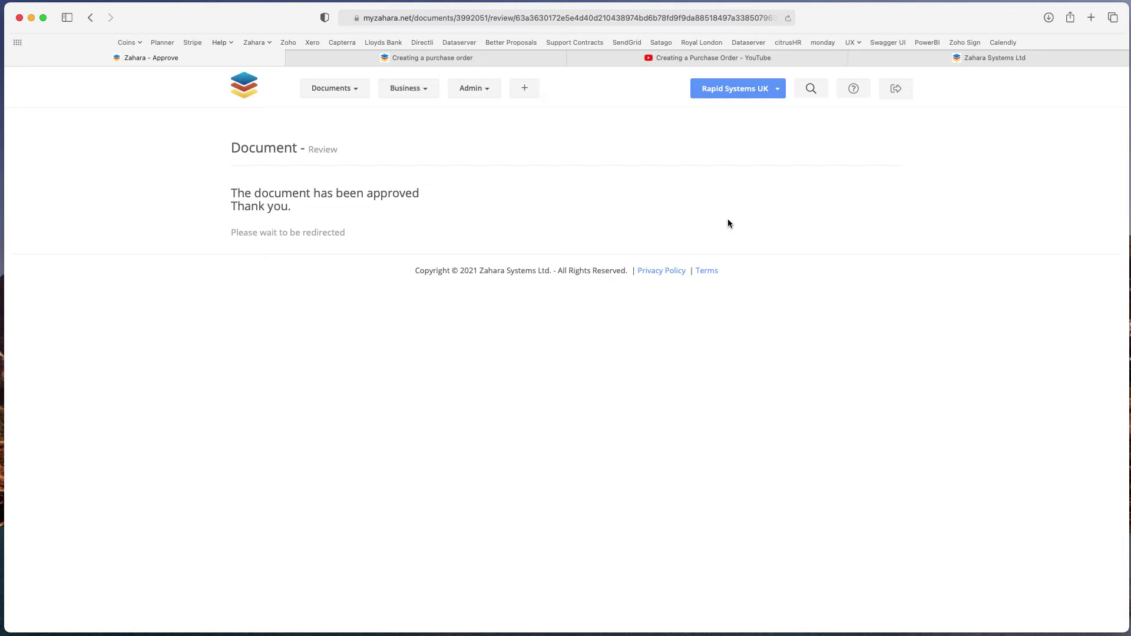
{"action": "left_click", "coordinate": [273, 622]}
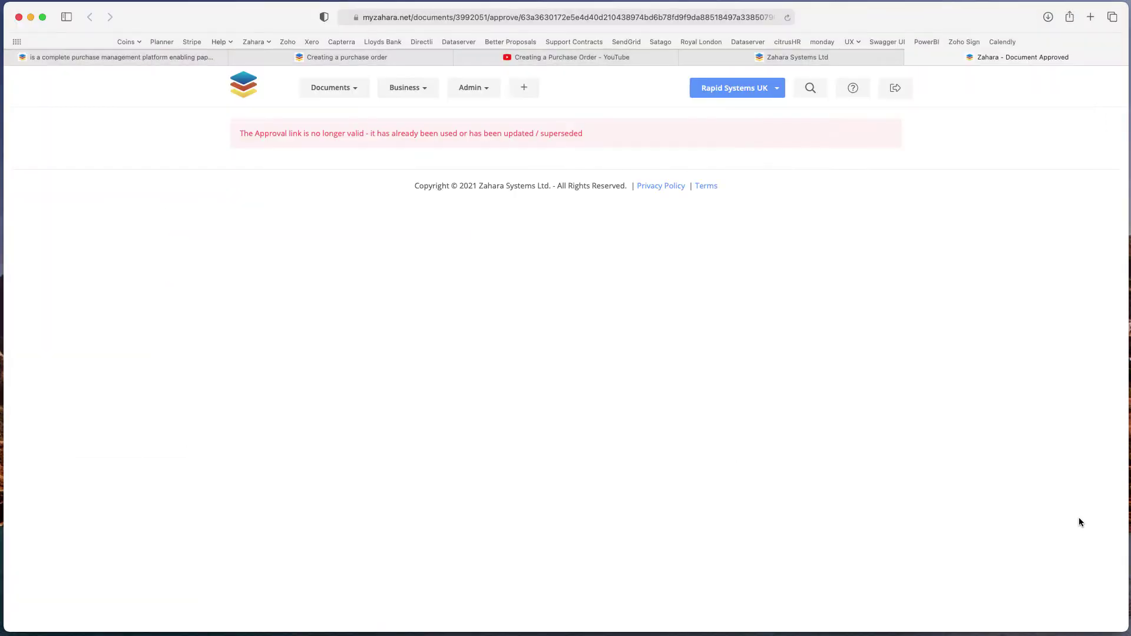
Browse the Documents menu, then return to the Finance dashboard via the Zahara logo.
{"action": "left_click", "coordinate": [349, 90]}
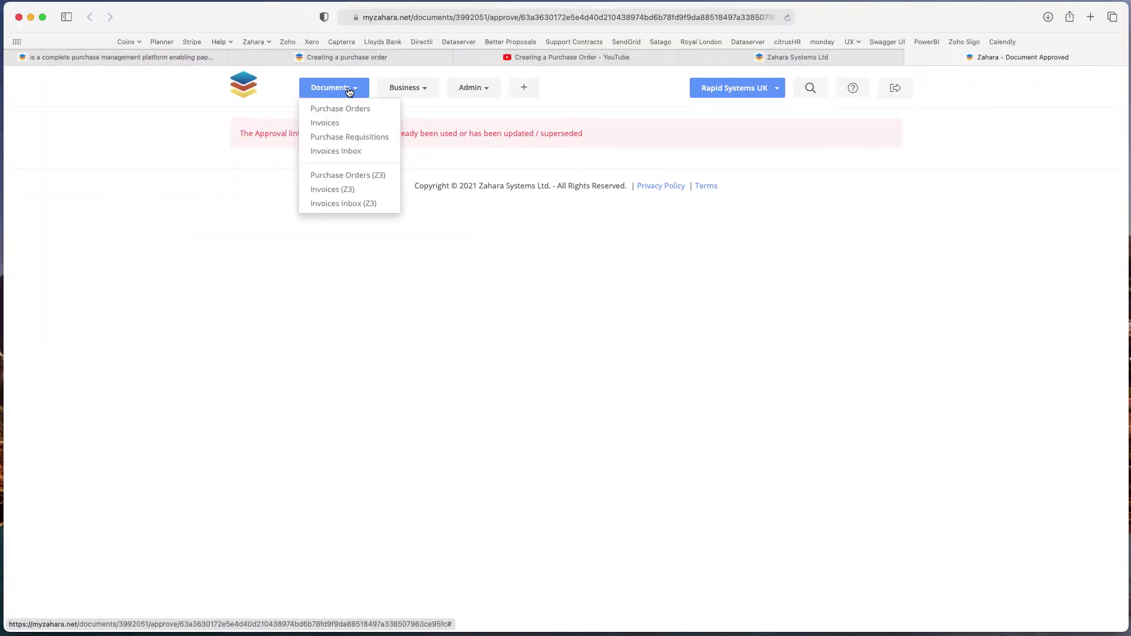
{"action": "left_click", "coordinate": [250, 90]}
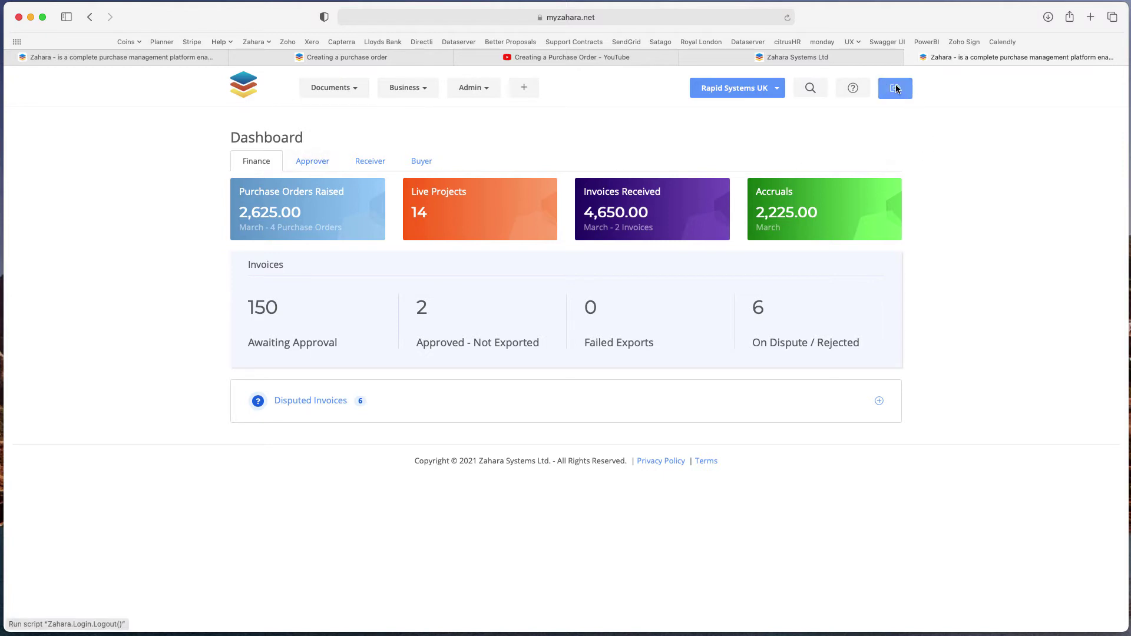
Toggle Disable immediate approval emails on and back off, then open Absence settings.
{"action": "mouse_move", "coordinate": [851, 97]}
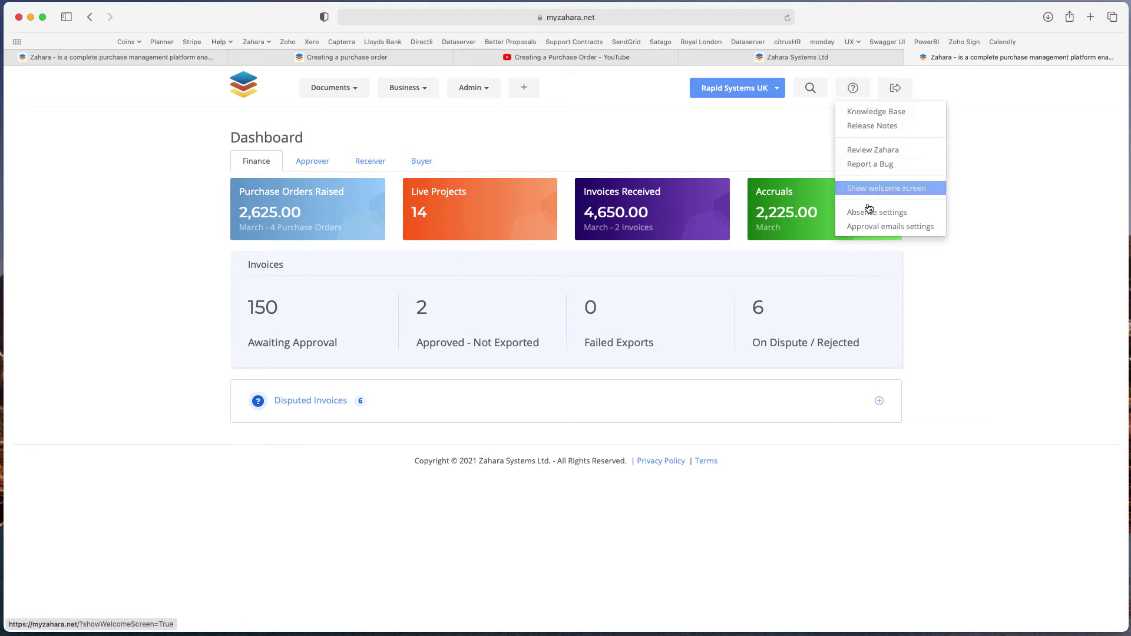
{"action": "left_click", "coordinate": [870, 229]}
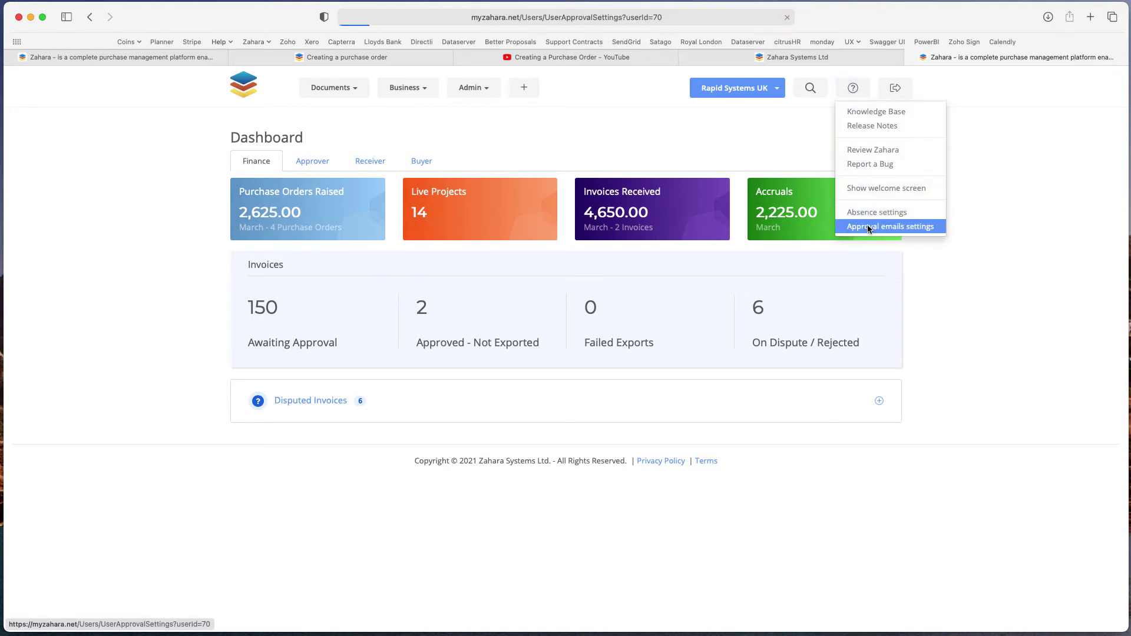
{"action": "left_click", "coordinate": [388, 192]}
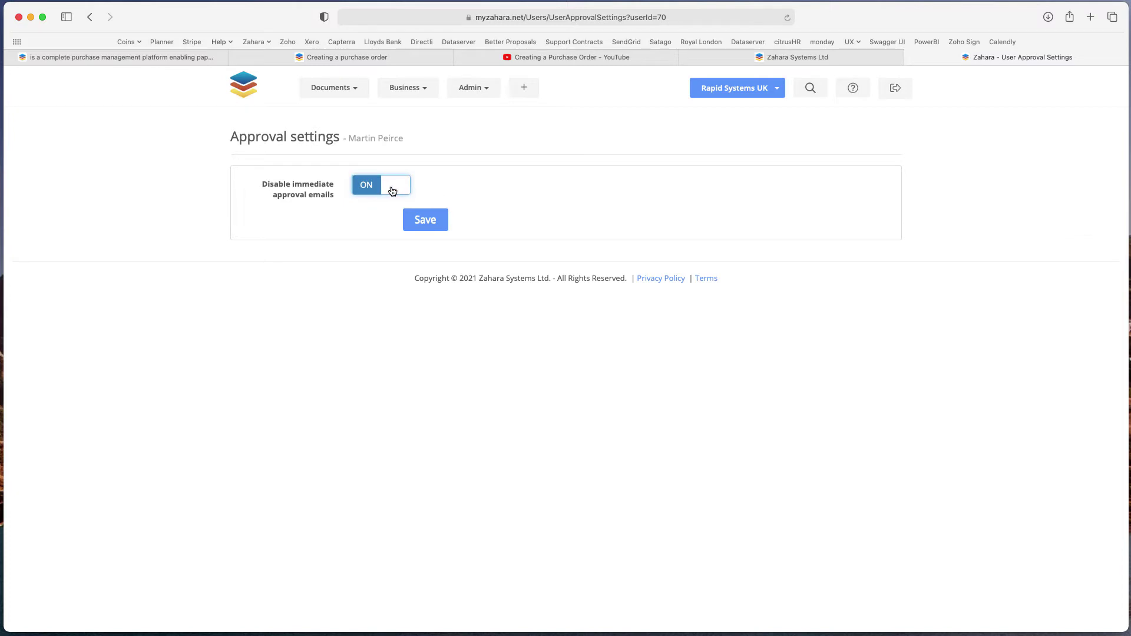
{"action": "left_click", "coordinate": [366, 187]}
{"action": "left_click", "coordinate": [852, 88]}
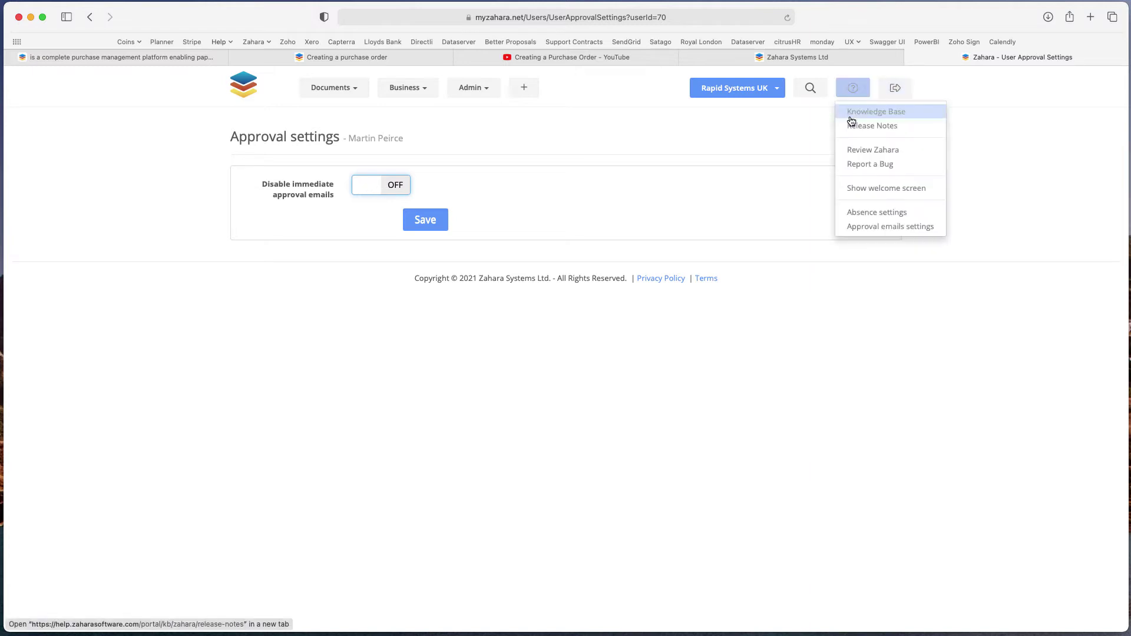
{"action": "left_click", "coordinate": [857, 214]}
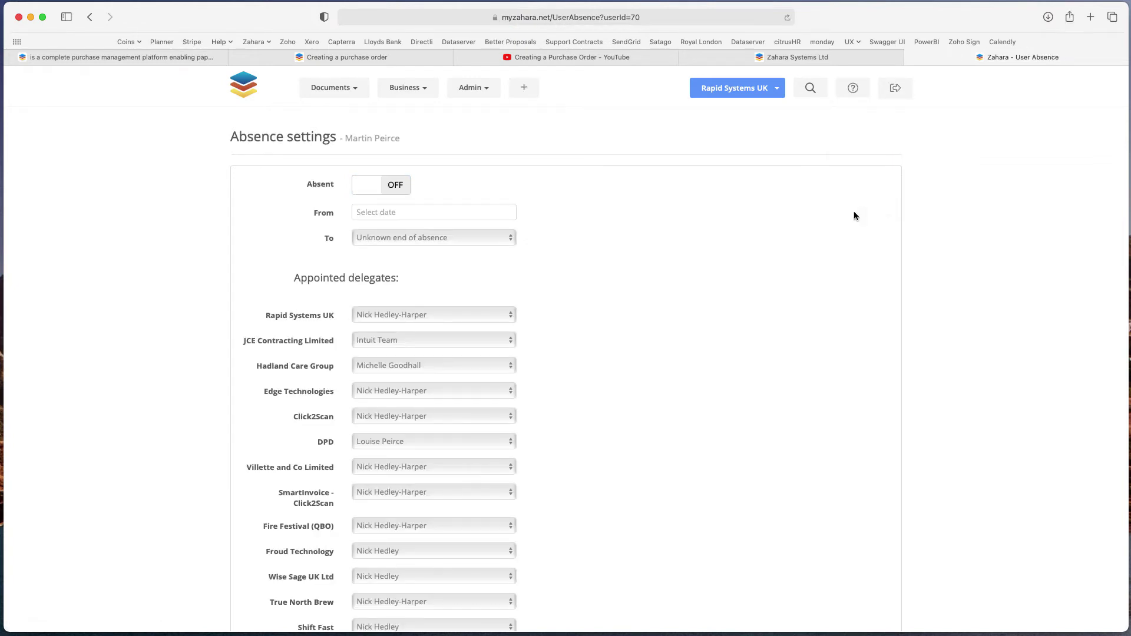
Mark the user absent from 04/03/2021 with unknown end, then return to the dashboard.
{"action": "left_click", "coordinate": [396, 185]}
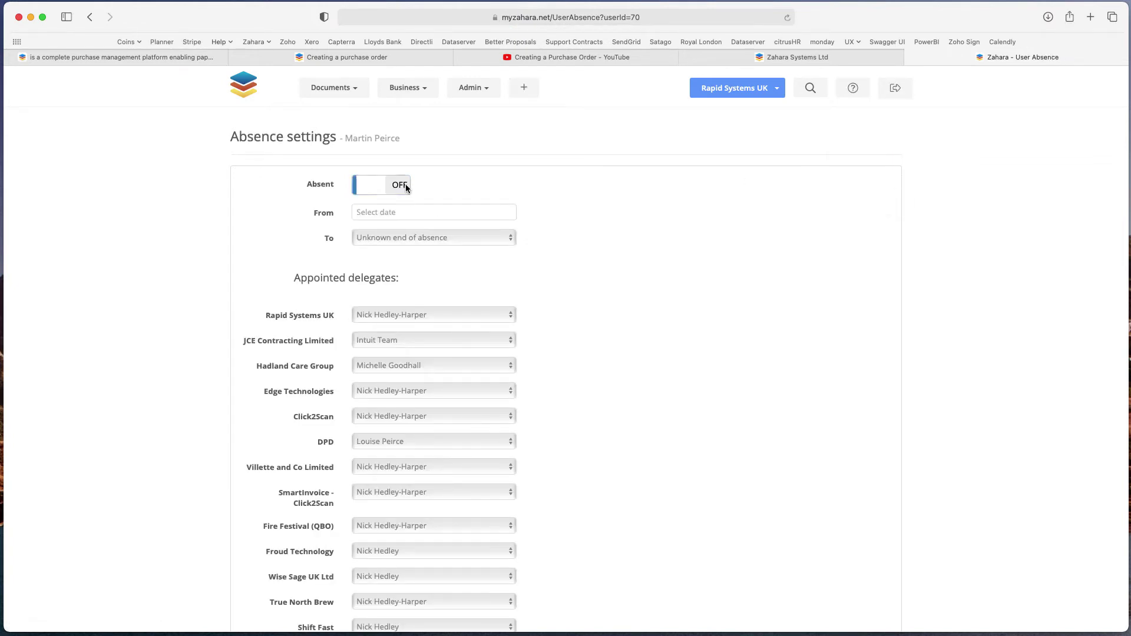
{"action": "left_click", "coordinate": [363, 214]}
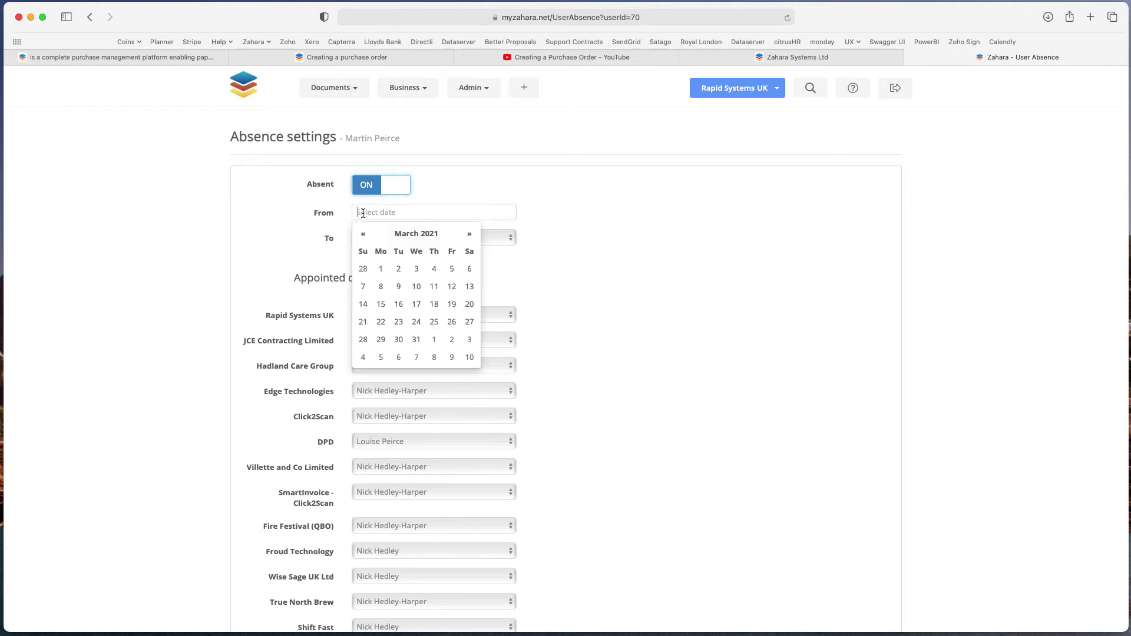
{"action": "left_click", "coordinate": [435, 270]}
{"action": "left_click", "coordinate": [432, 238]}
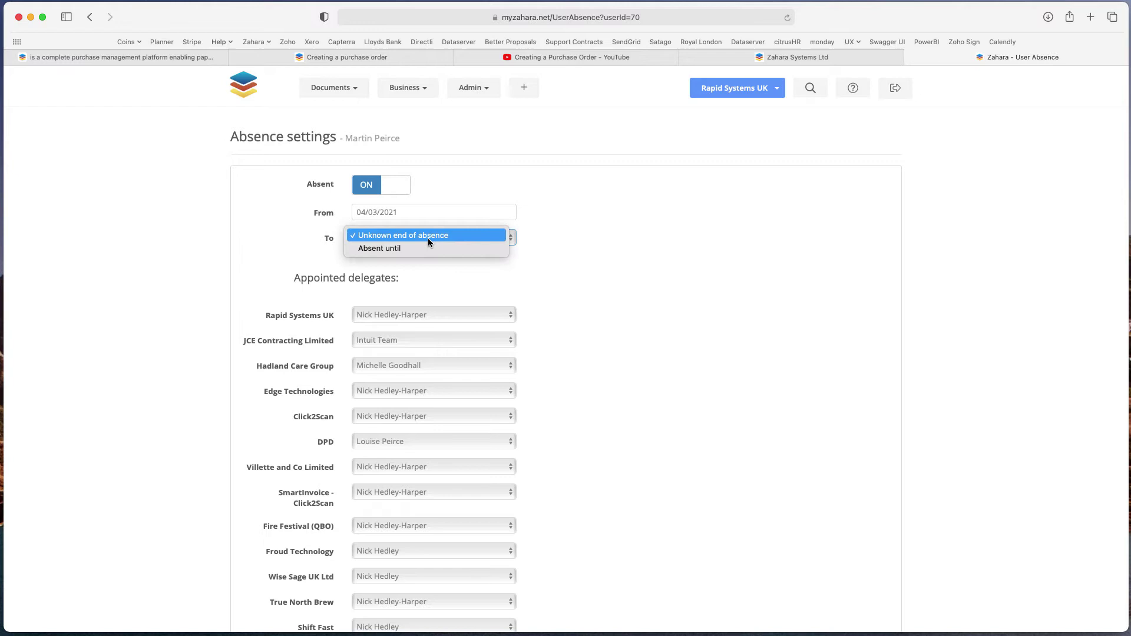
{"action": "left_click", "coordinate": [415, 249]}
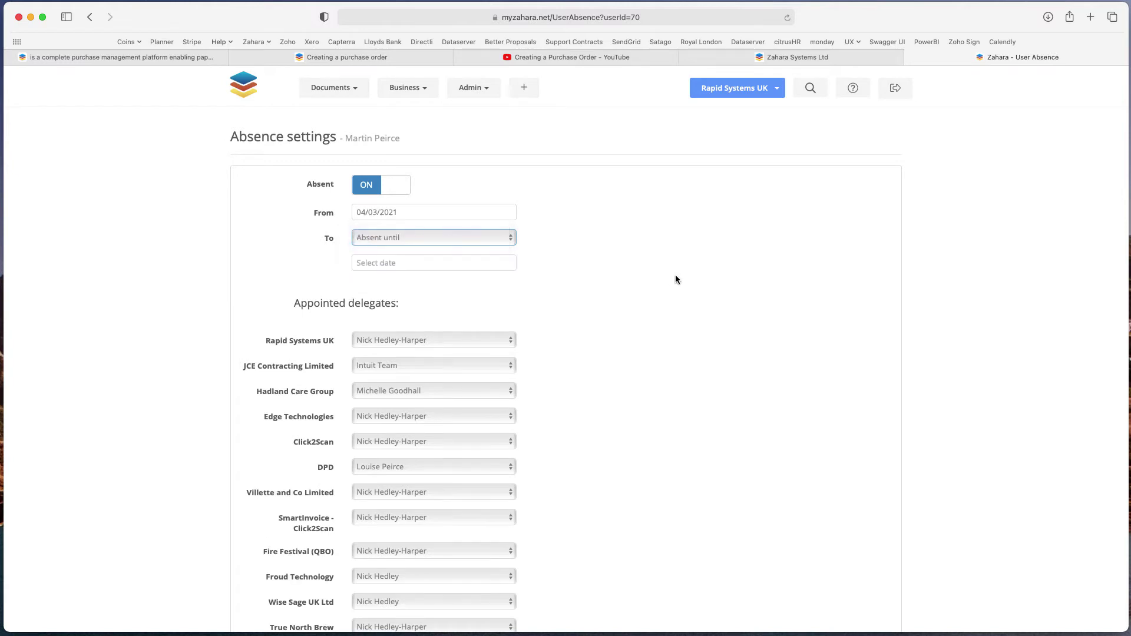
{"action": "left_click", "coordinate": [381, 265]}
{"action": "left_click", "coordinate": [502, 241]}
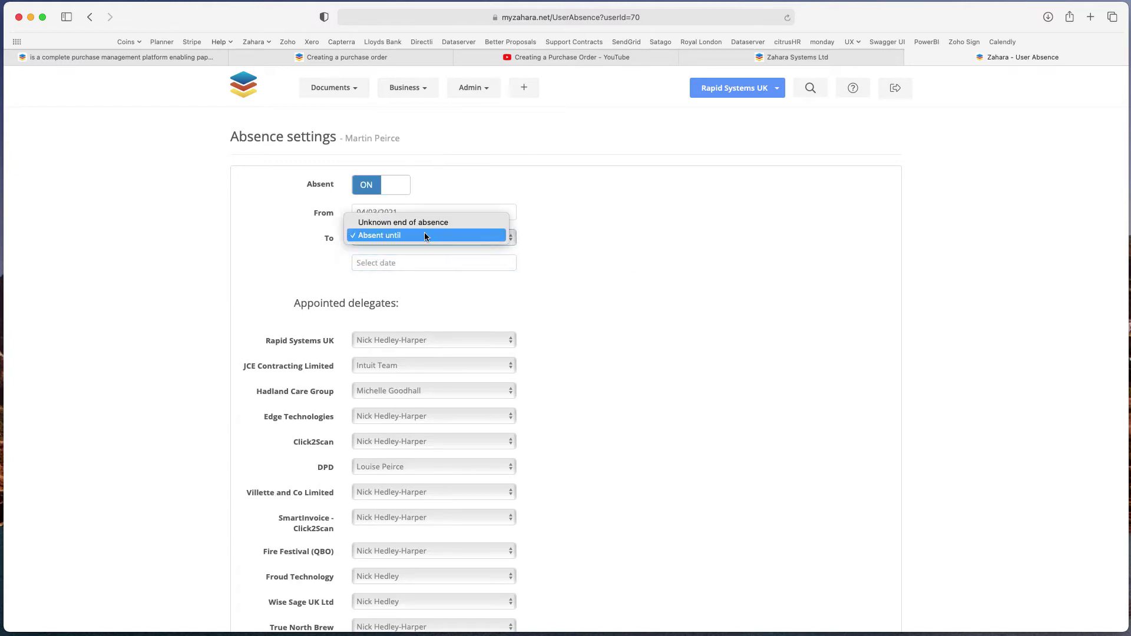
{"action": "left_click", "coordinate": [472, 227]}
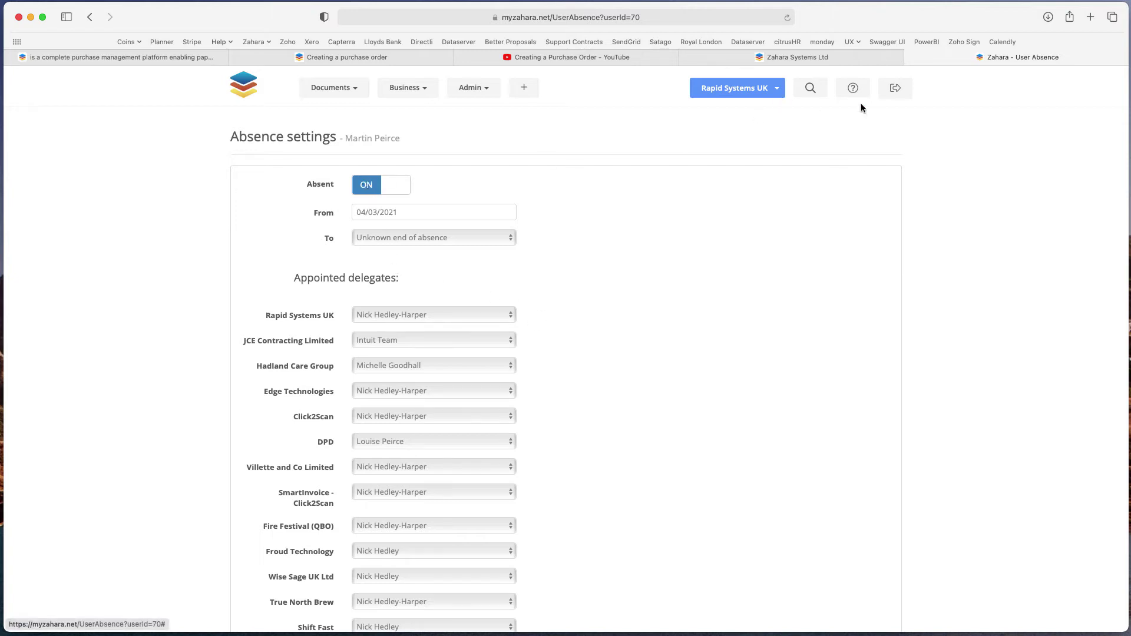
{"action": "left_click", "coordinate": [853, 88]}
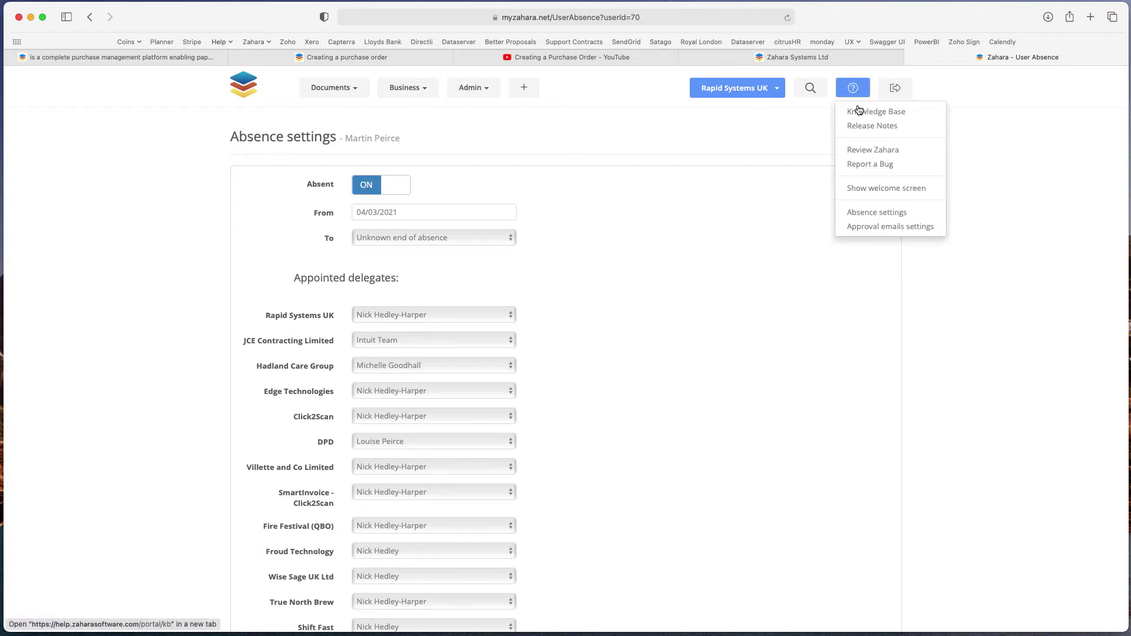
{"action": "left_click", "coordinate": [858, 228]}
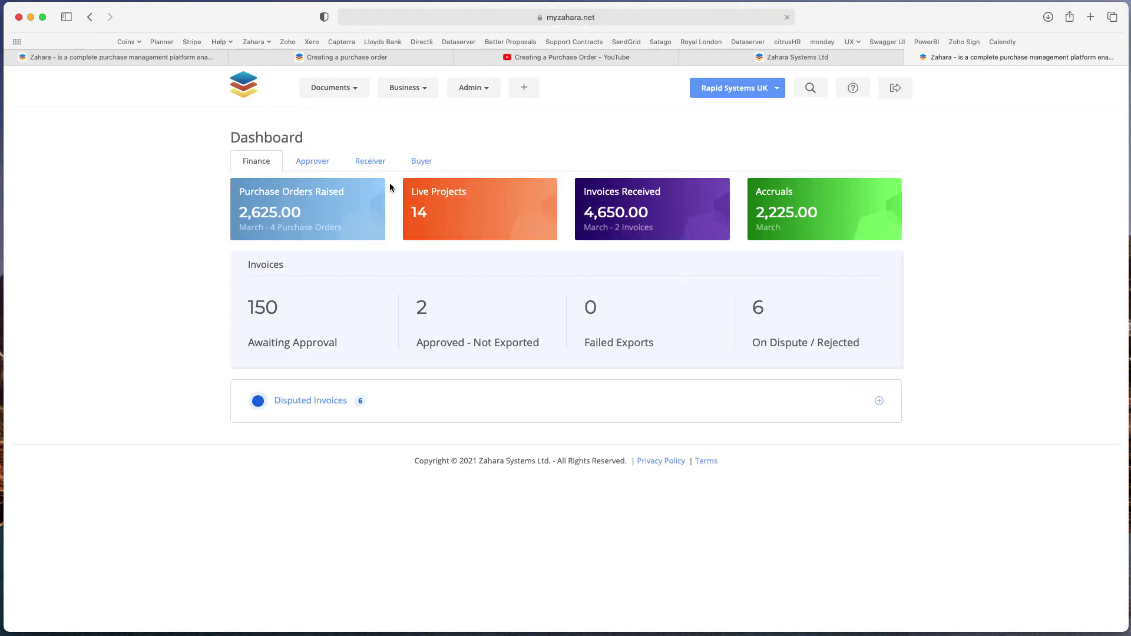
Switch to the Approver tab and scroll through the 42 items awaiting review.
{"action": "left_click", "coordinate": [312, 165]}
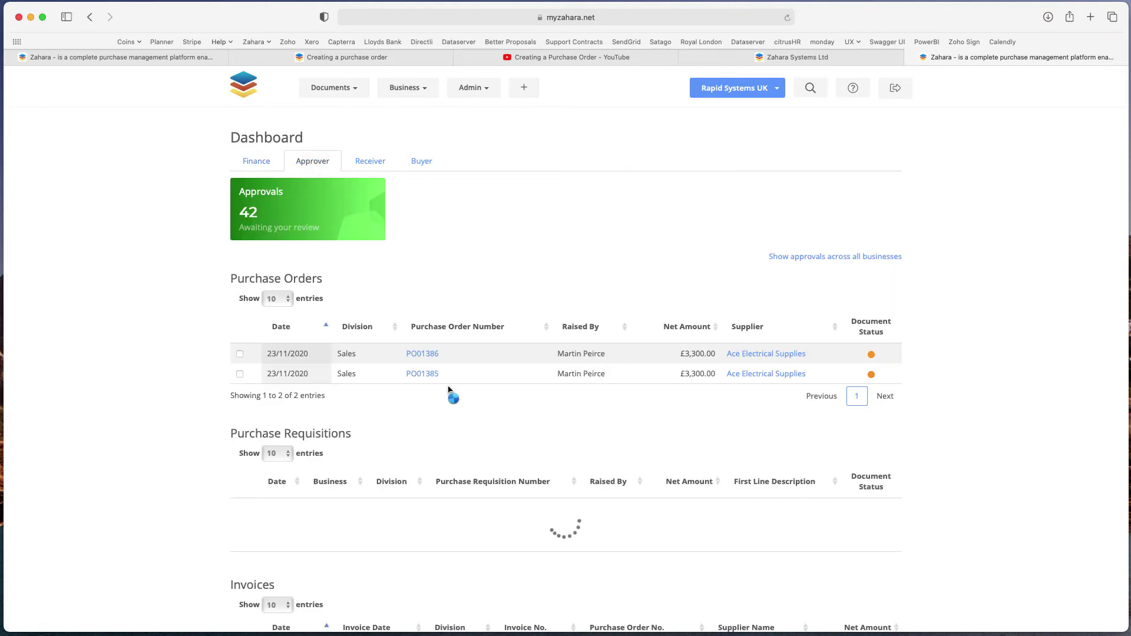
{"action": "scroll", "coordinate": [448, 383], "scroll_direction": "down", "scroll_amount": 10}
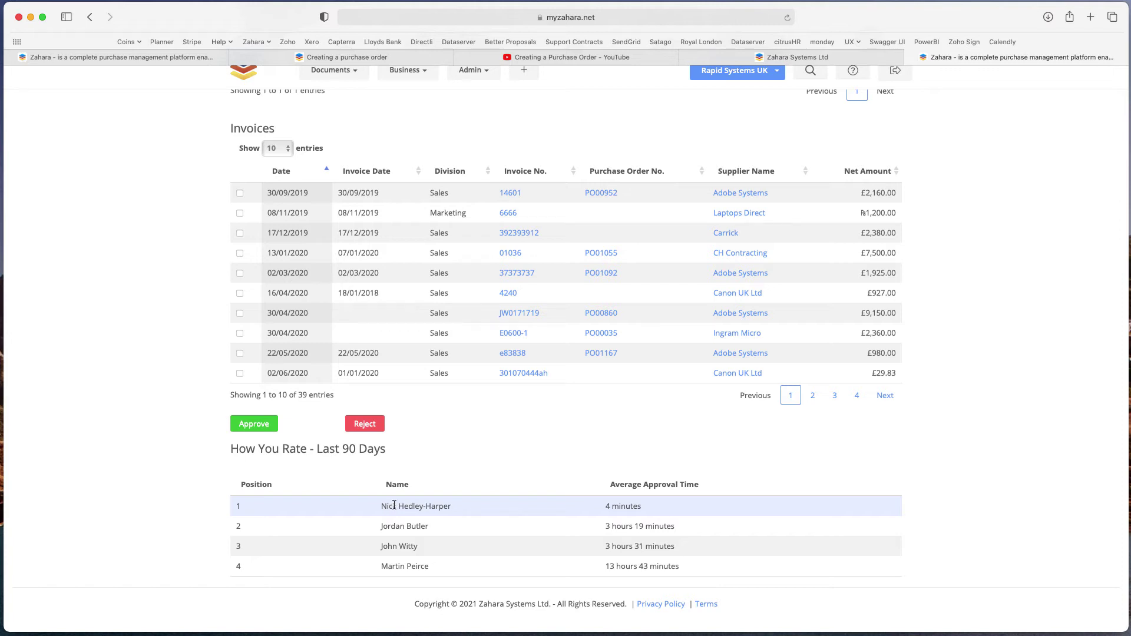
{"action": "scroll", "coordinate": [392, 507], "scroll_direction": "up", "scroll_amount": 10}
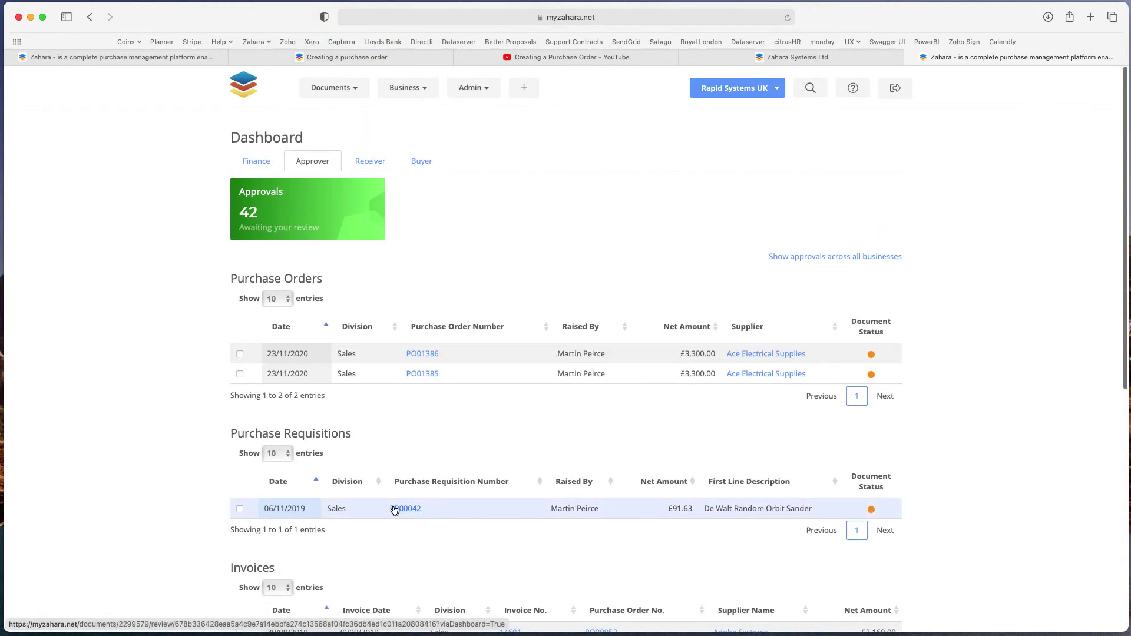